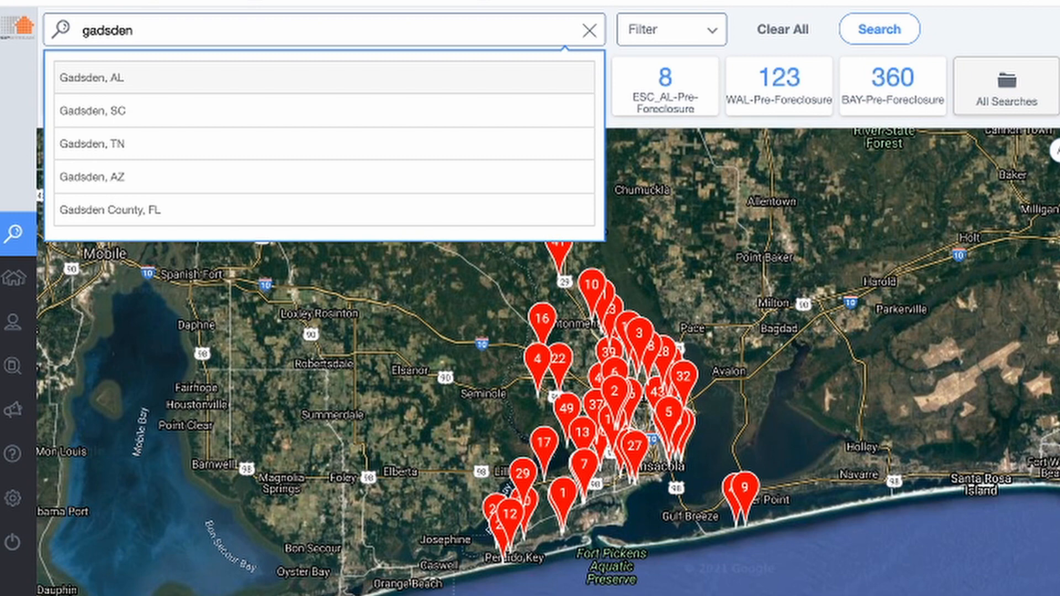
- Search for Gadsden, AL and filter the properties to Owner Occupied No and Occupancy Status Vacant
key("Return")
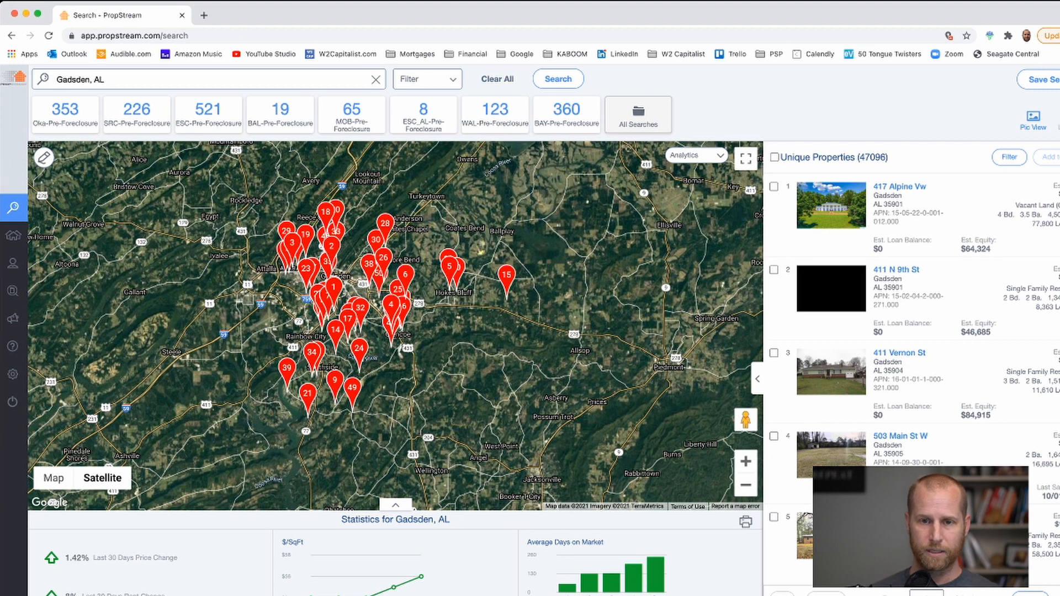
left_click(428, 79)
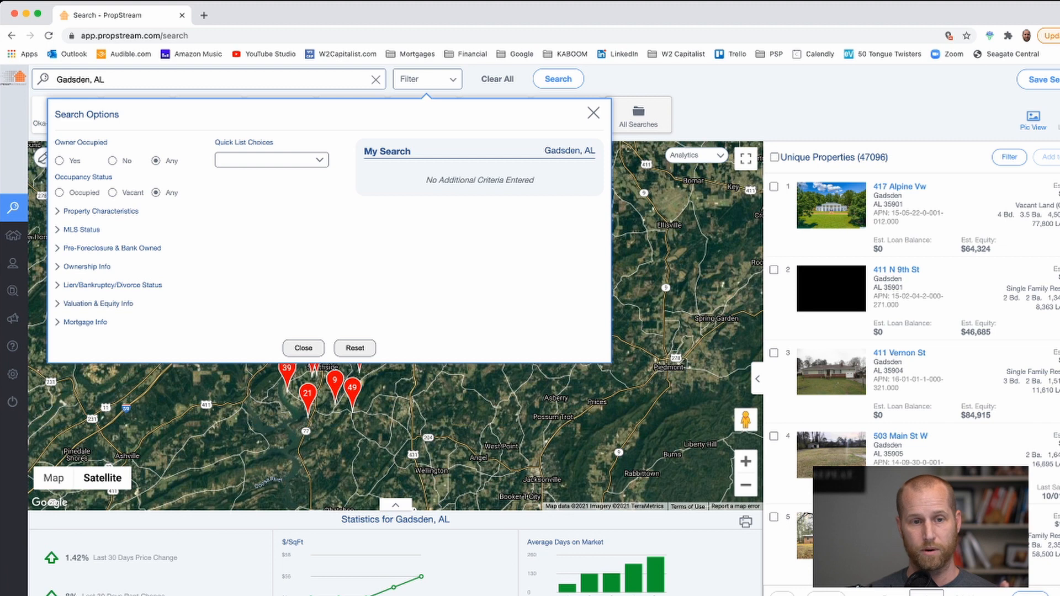
left_click(113, 161)
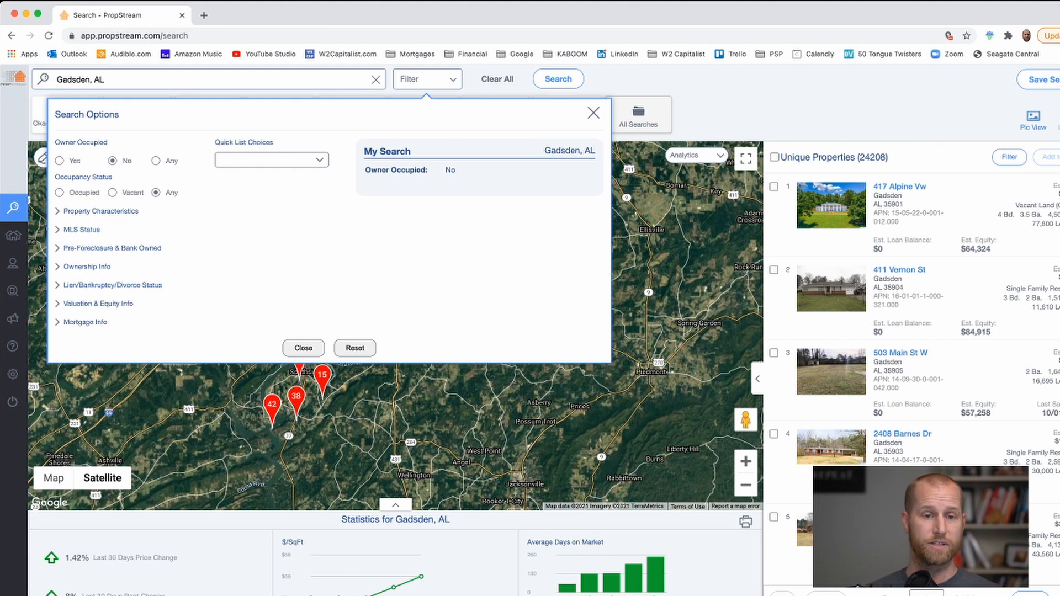
left_click(112, 192)
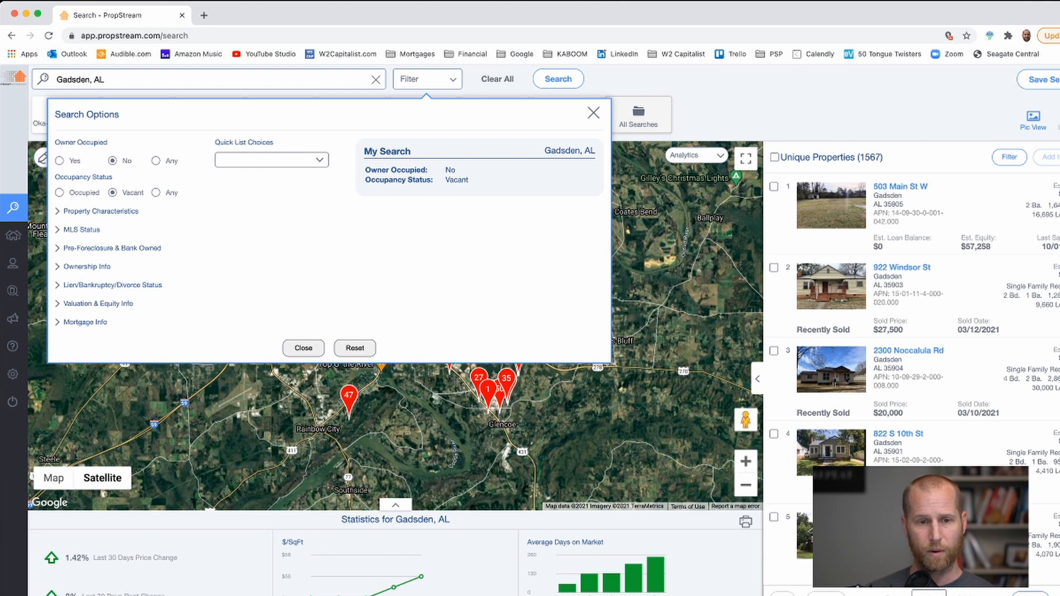
- Restrict the property type filter under Property Characteristics to Single Family
left_click(101, 211)
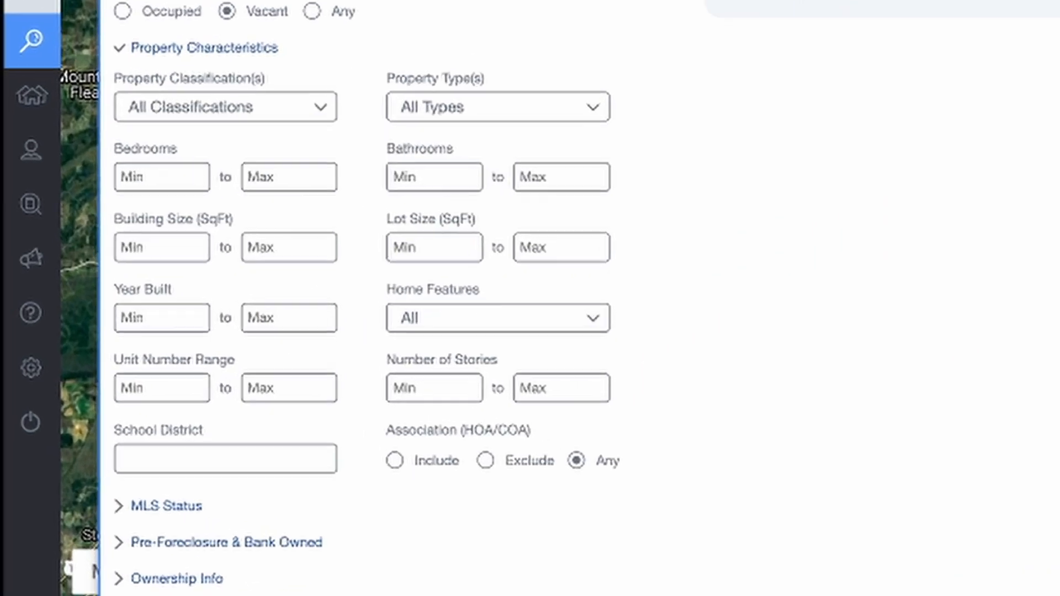
left_click(250, 241)
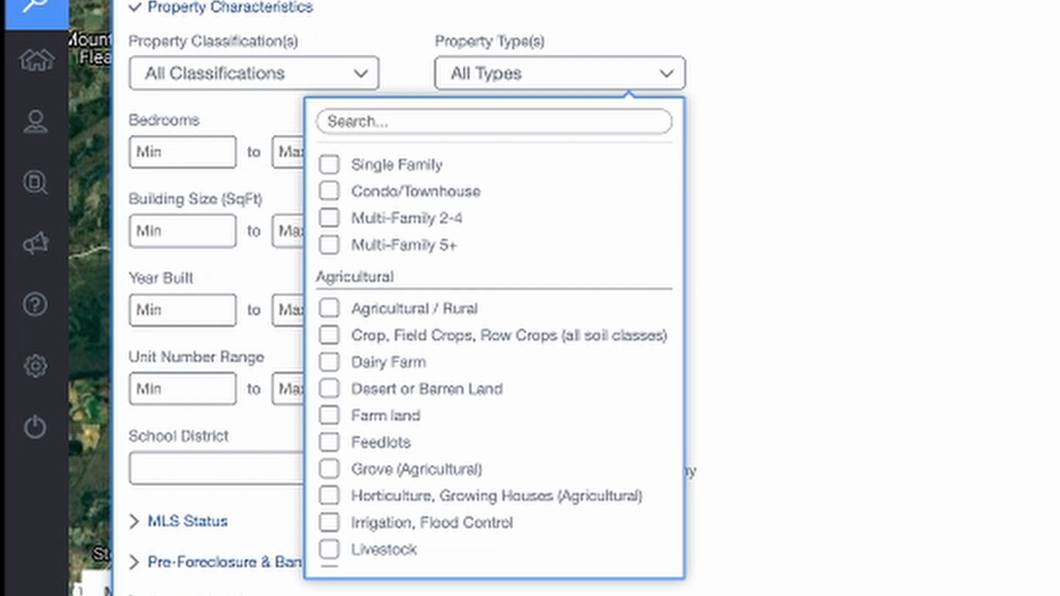
left_click(330, 165)
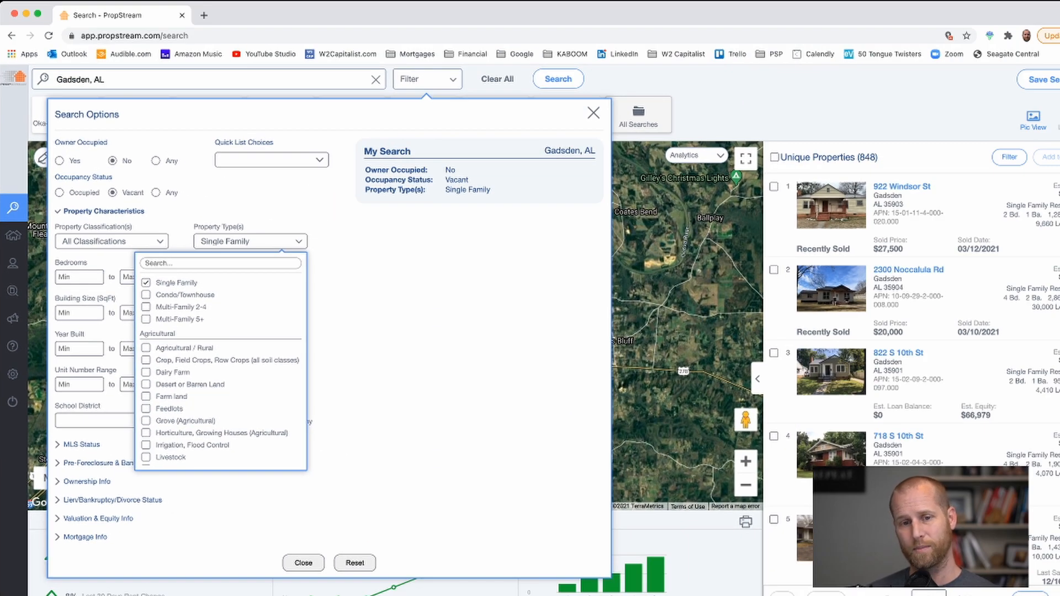
key("Escape")
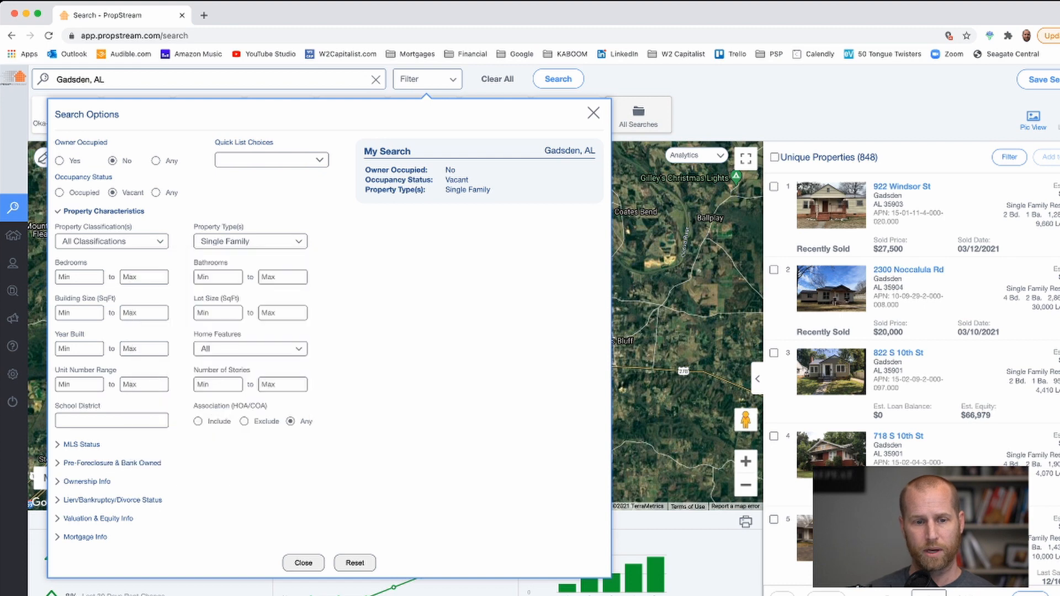
- Set the ownership filters to a minimum of 5 years of ownership and owner type Individual, then close the search options
left_click(87, 482)
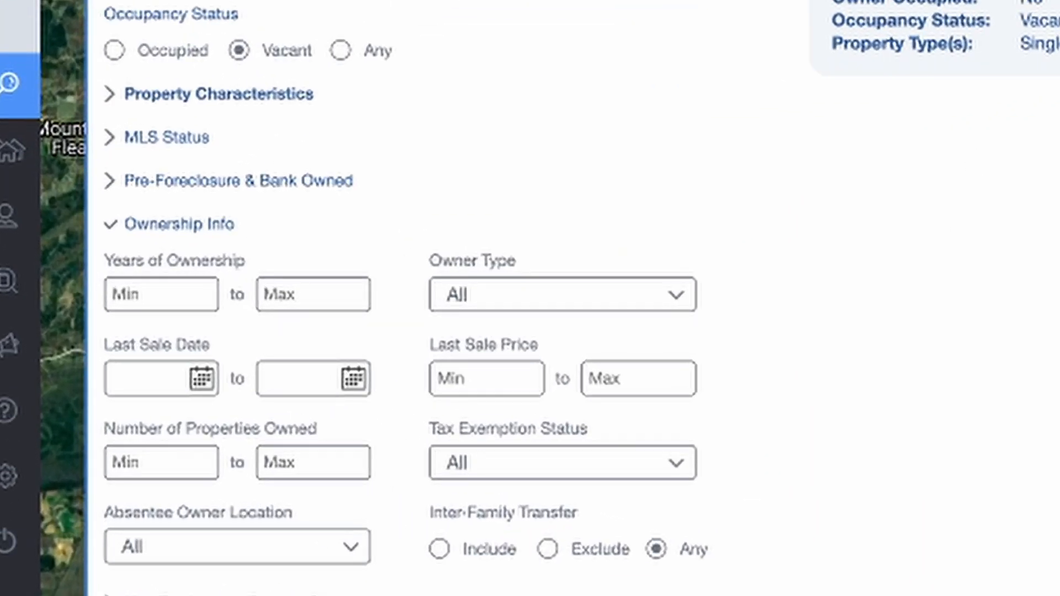
type("5")
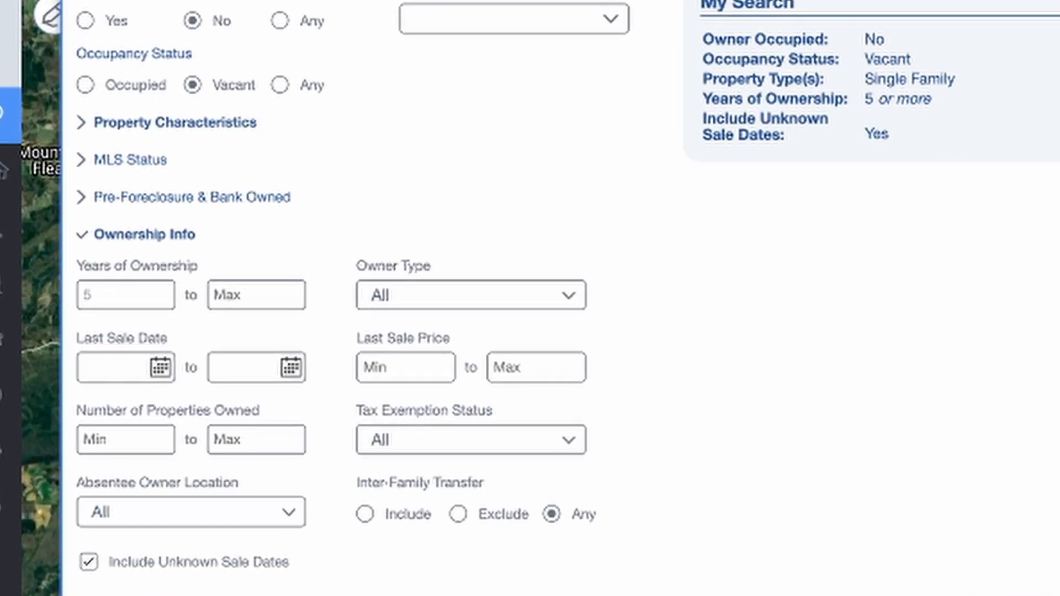
left_click(265, 297)
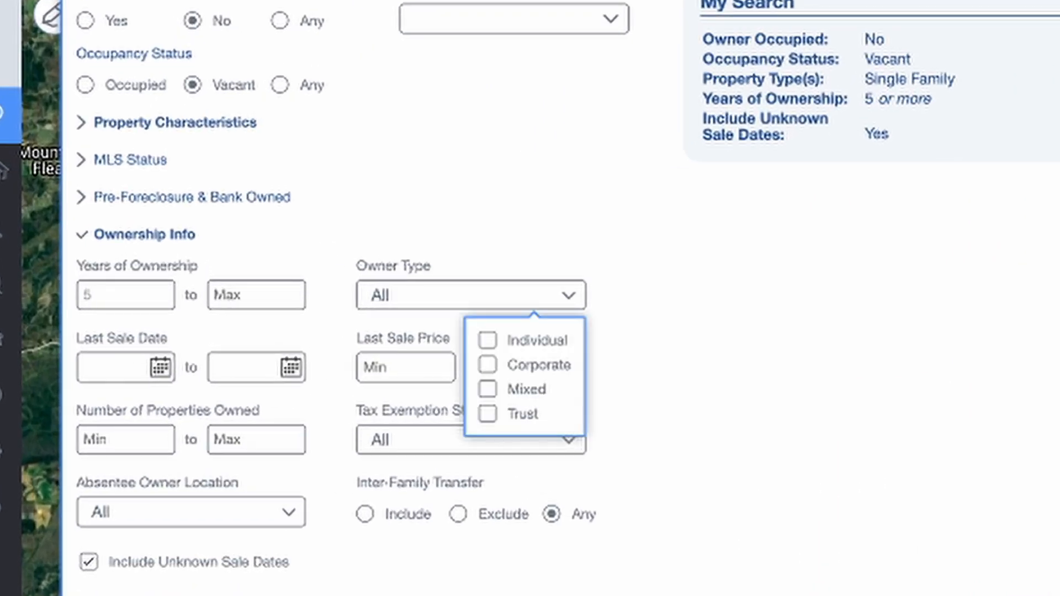
left_click(488, 341)
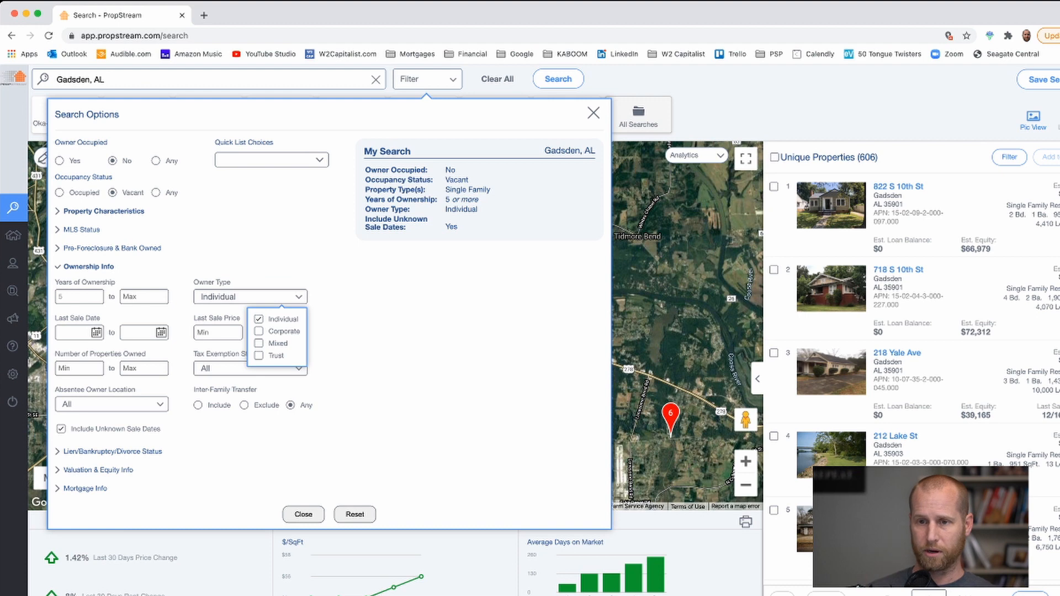
left_click(594, 112)
left_click_drag(879, 158, 780, 158)
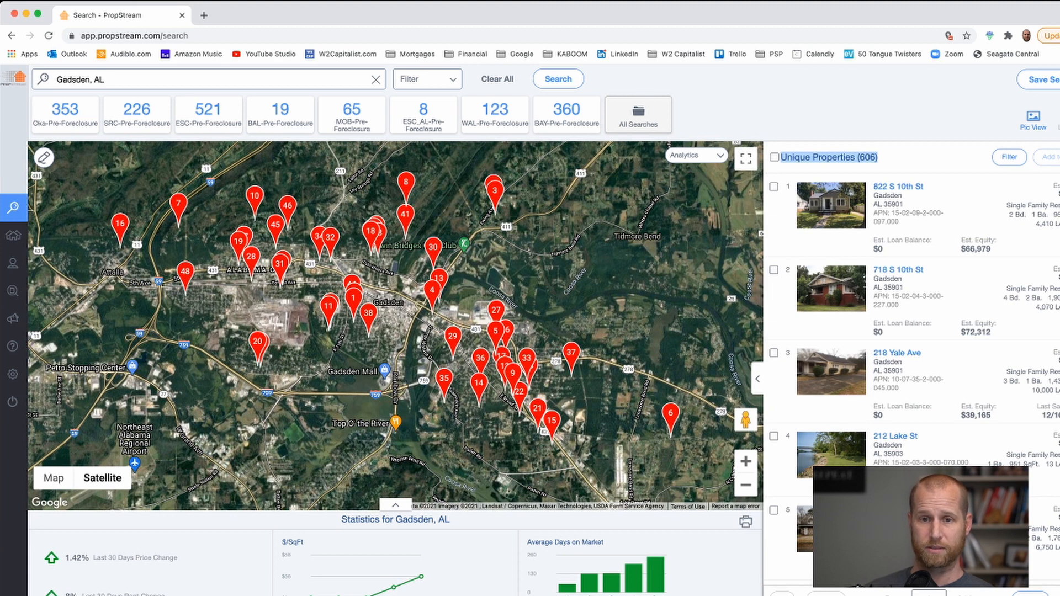
- Limit the search to homes with a minimum year built of 1978
left_click(427, 79)
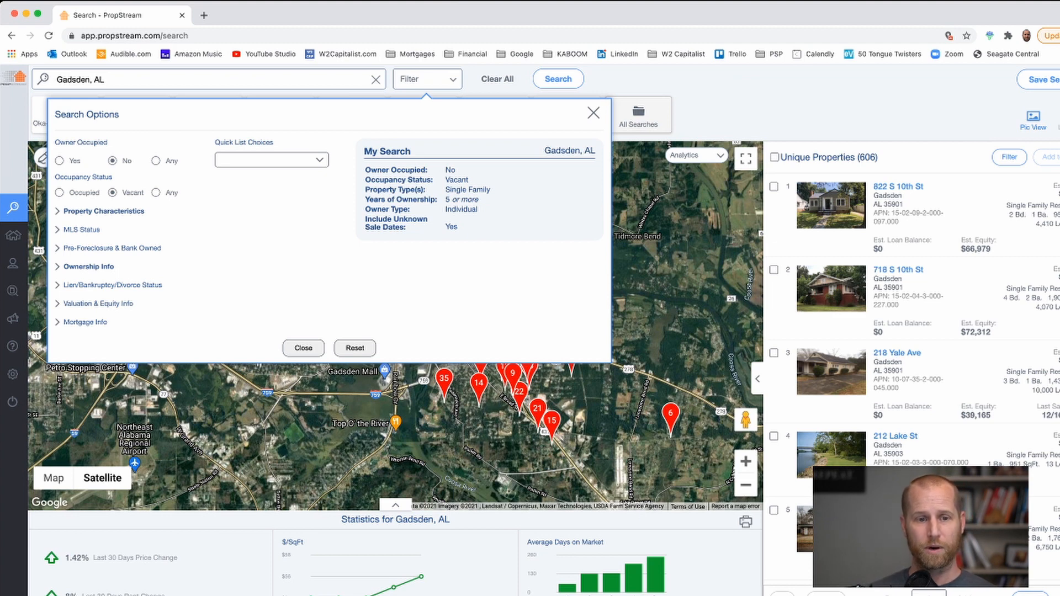
left_click(104, 211)
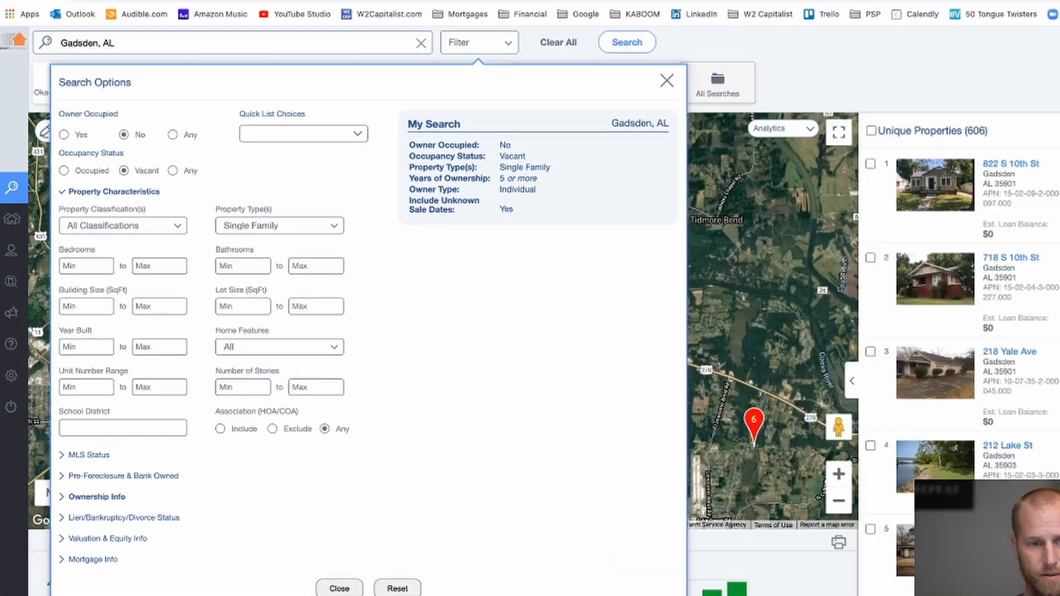
left_click(79, 349)
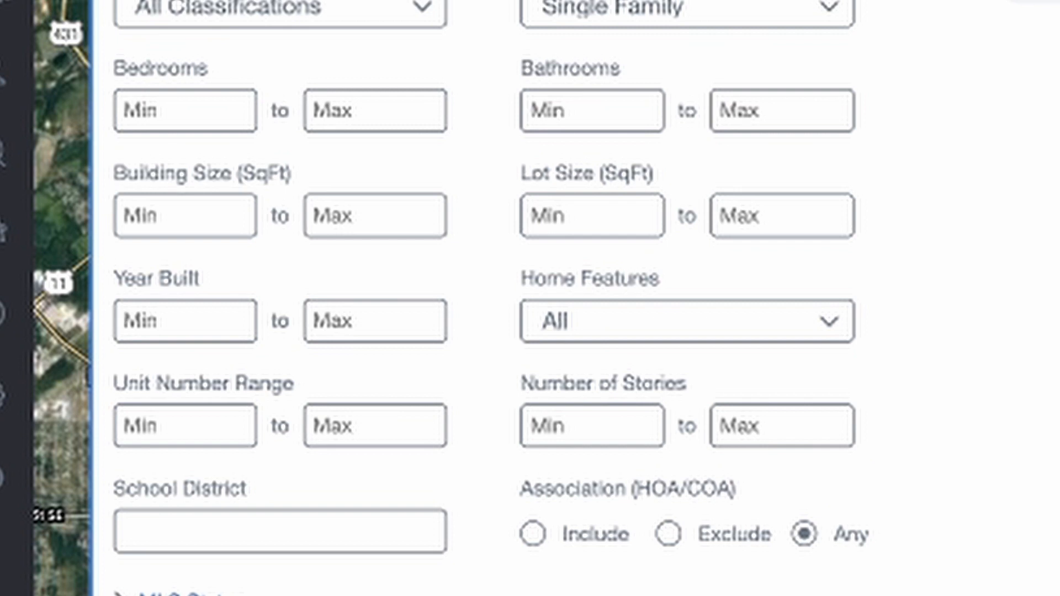
type("1978")
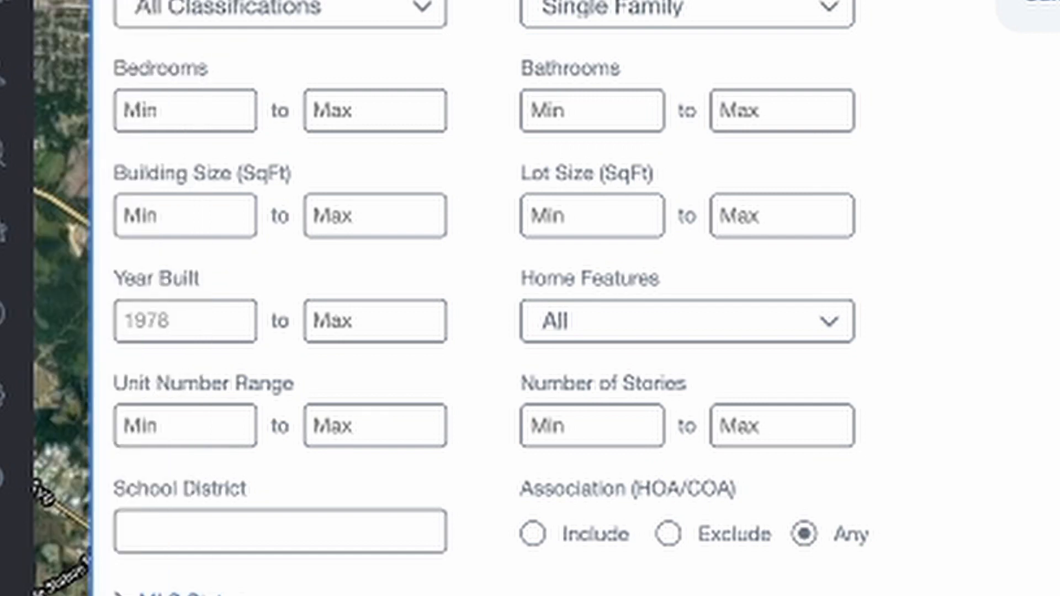
key("Return")
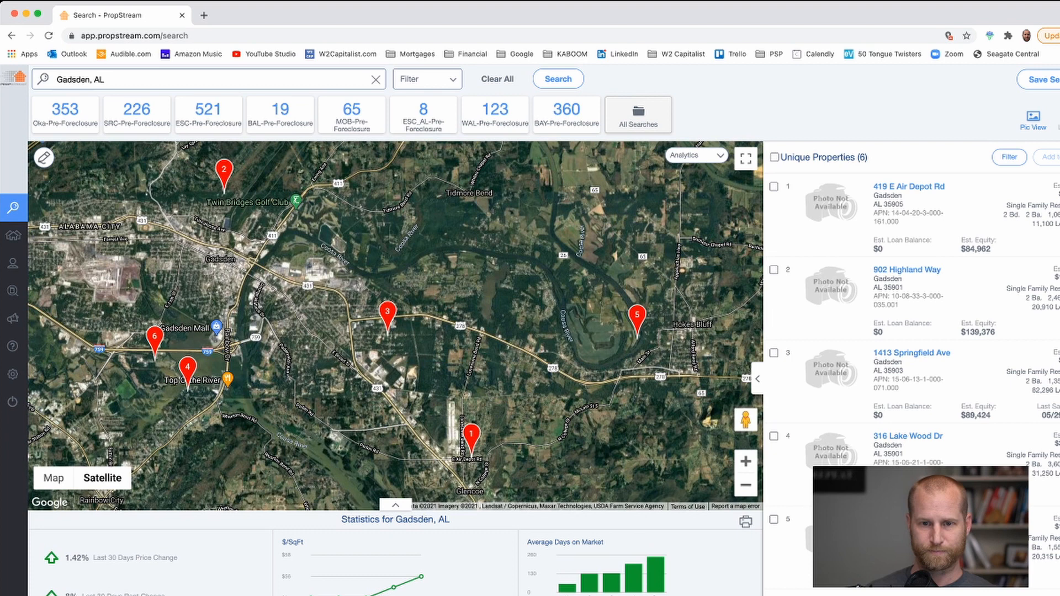
- Remove the Year Built criterion and narrow the search to the Tired Landlords quick list
left_click(427, 79)
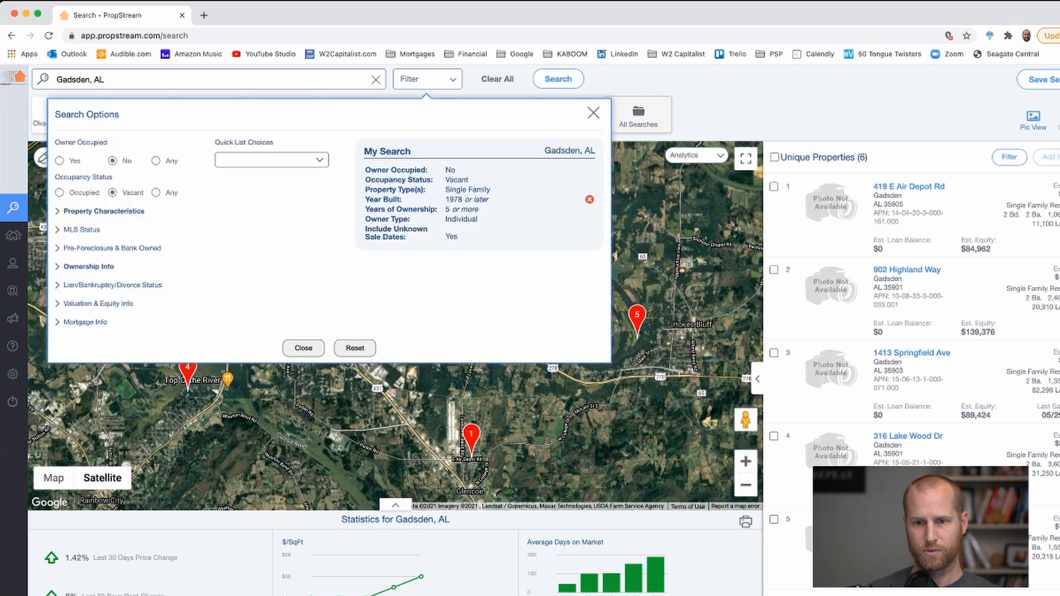
left_click(590, 200)
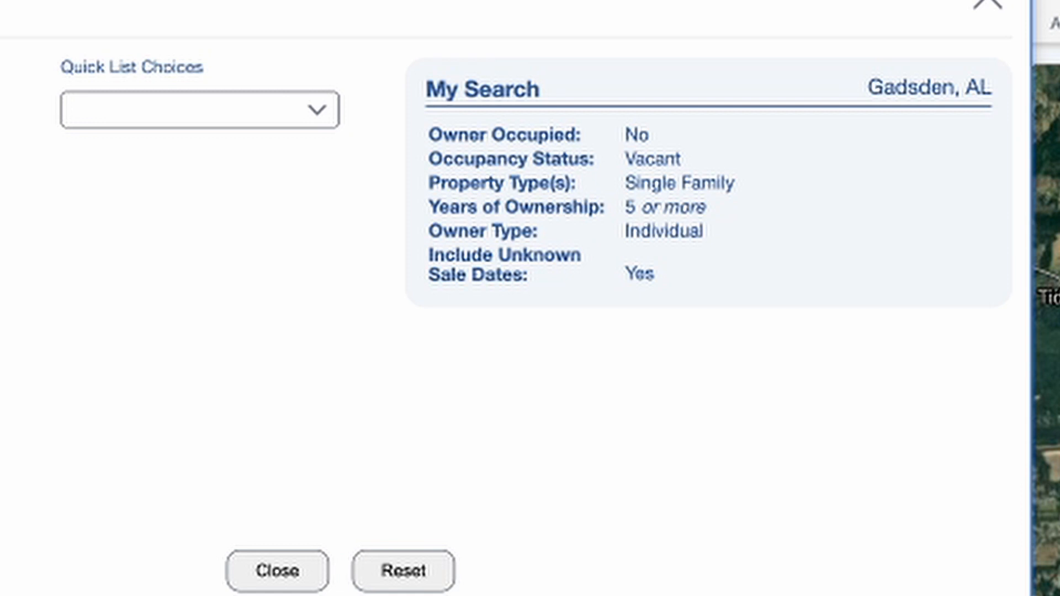
left_click(130, 110)
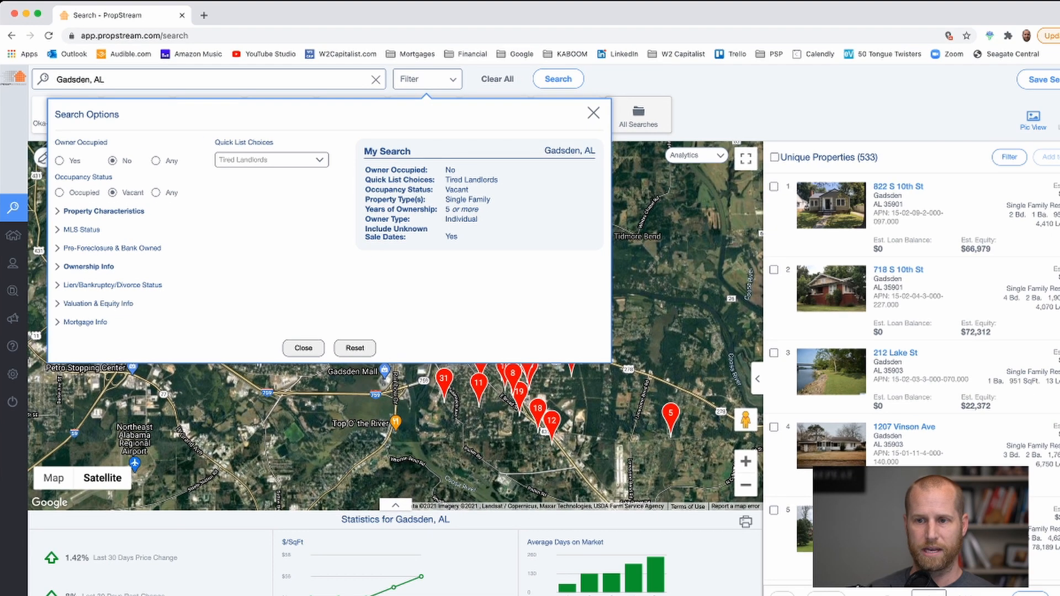
left_click_drag(880, 158, 780, 157)
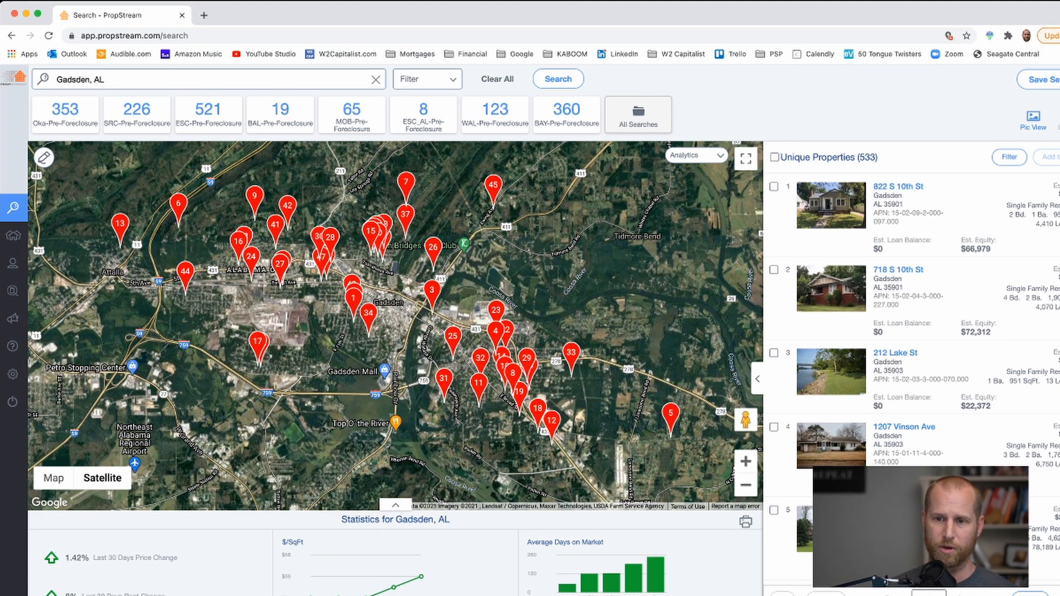
- Select all resulting properties and save them to a new marketing list named Motivated Sellers GadRock
left_click(775, 157)
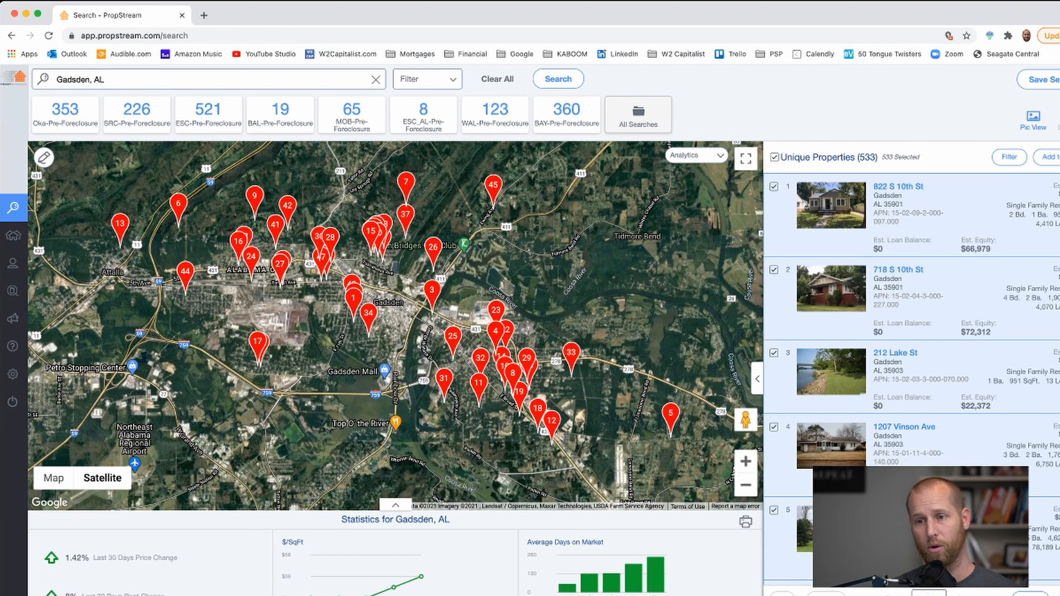
left_click(1047, 156)
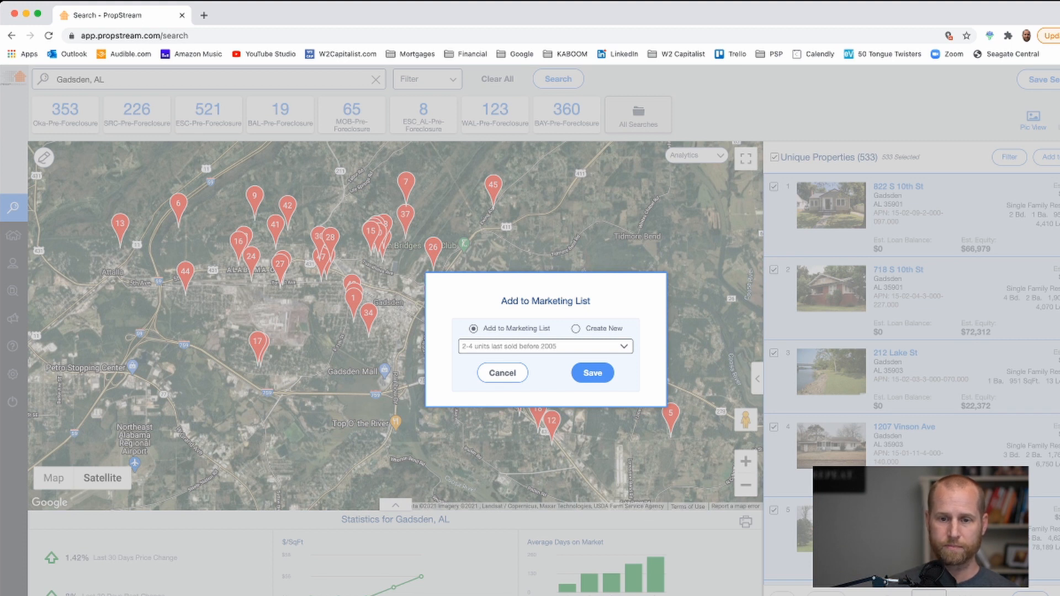
left_click(576, 329)
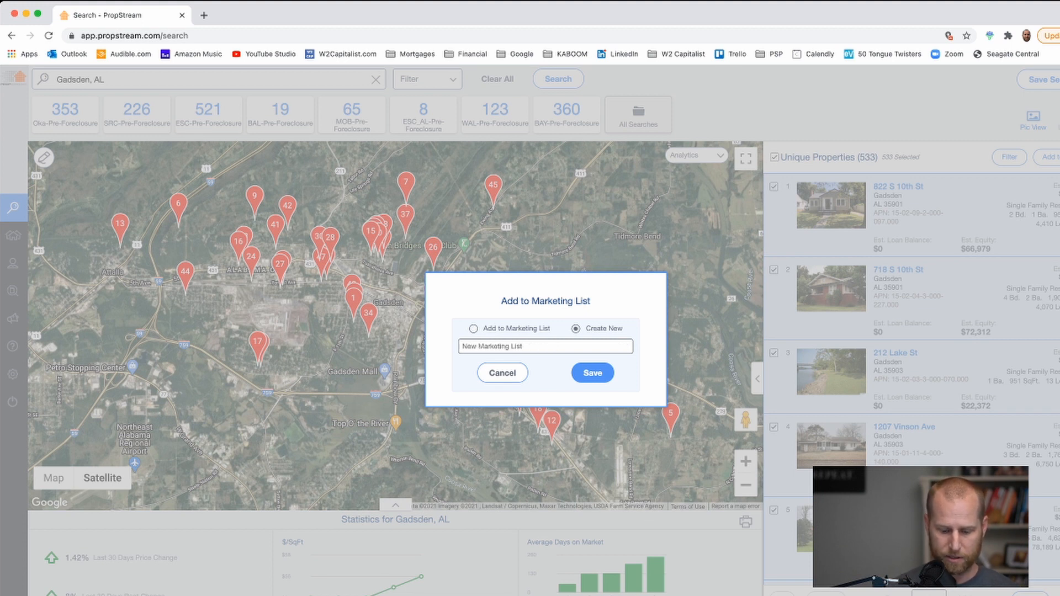
type("Mot")
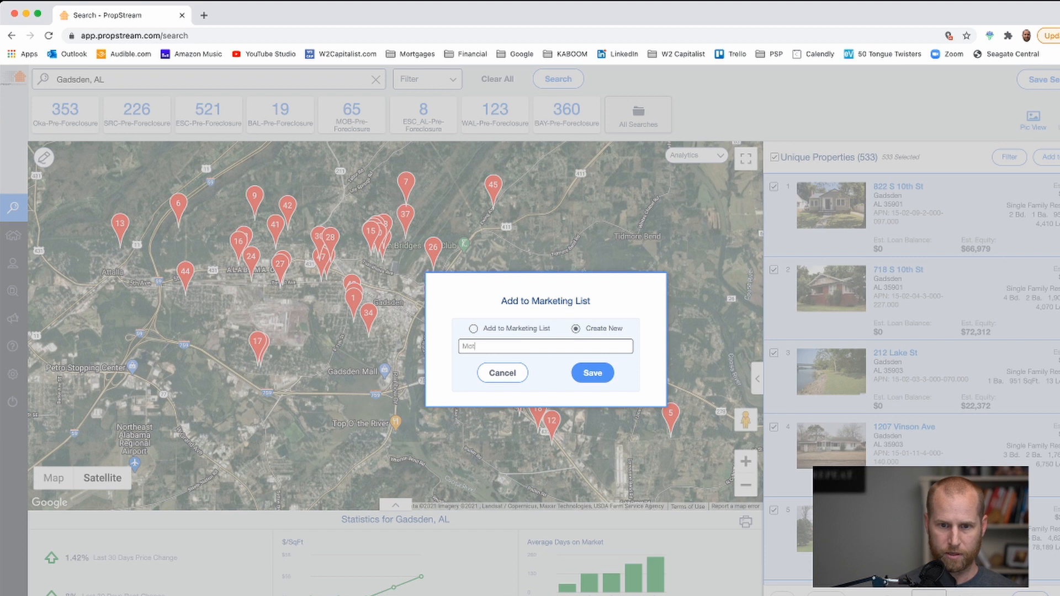
type("ivate")
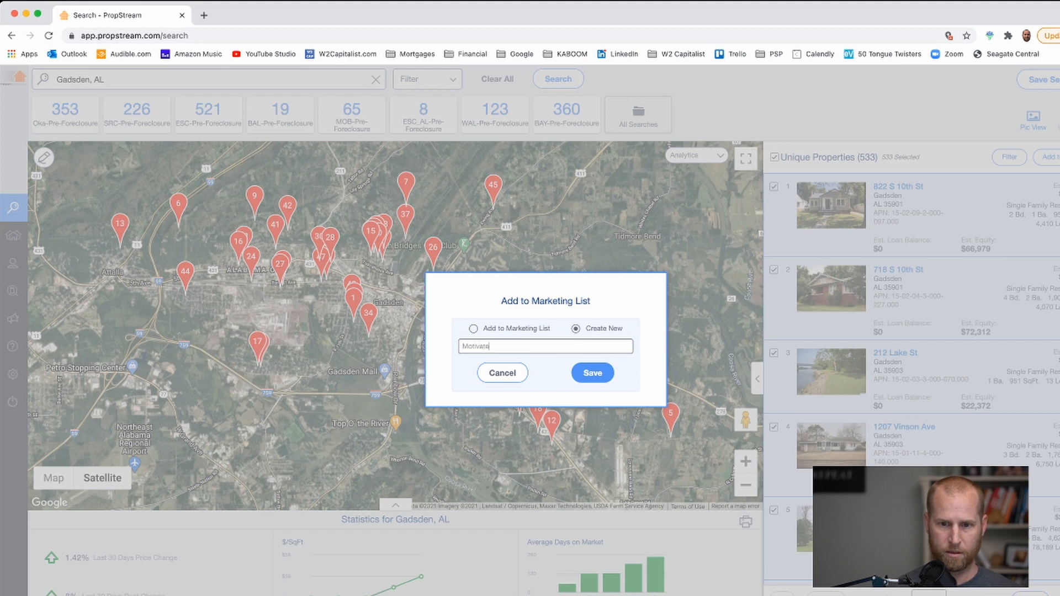
type("d Sallers Gads")
type("ock")
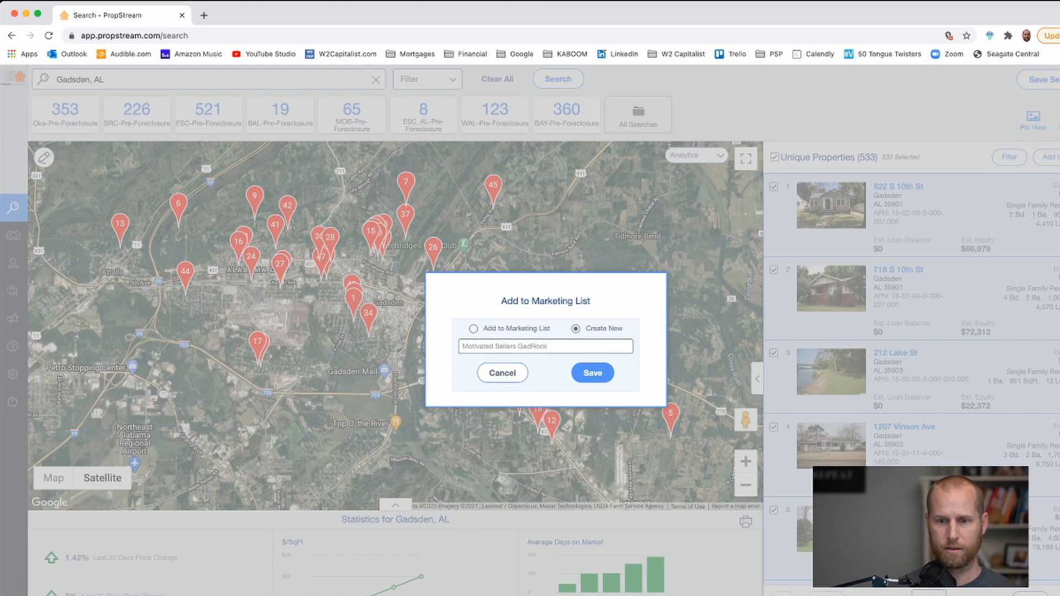
key("Return")
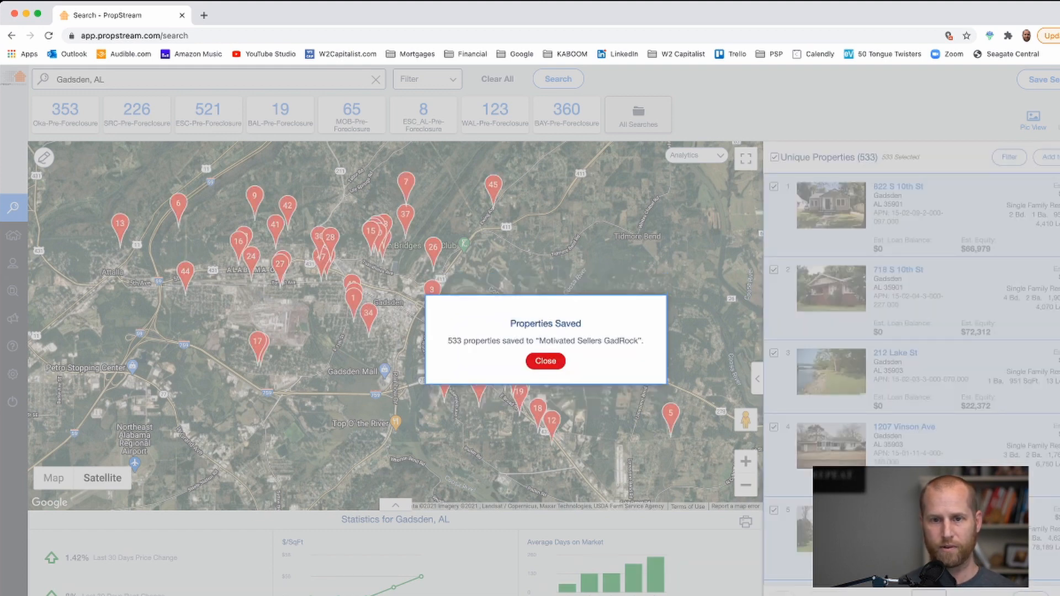
left_click(546, 361)
- Start a new marketing campaign named Motivated Sellers GadRock with the Motivated Sellers GadRock group as target recipients
mouse_move(16, 236)
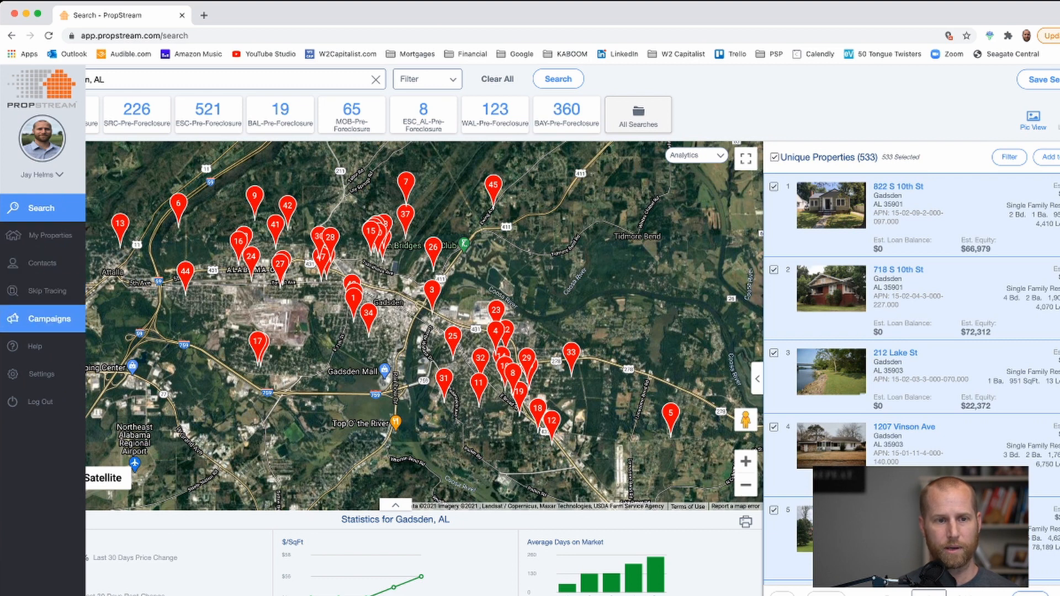
left_click(49, 319)
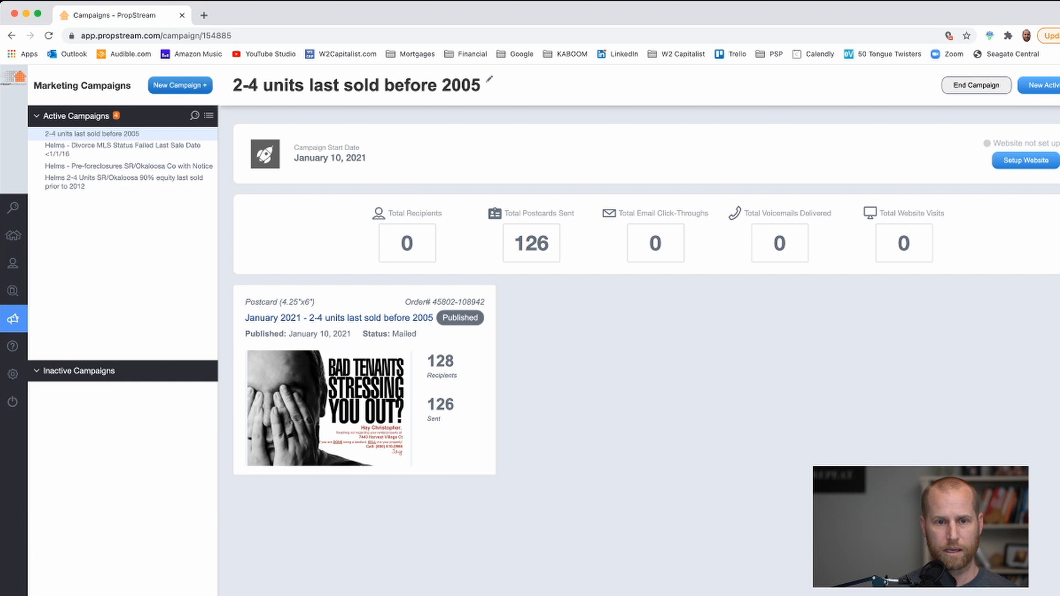
left_click(180, 85)
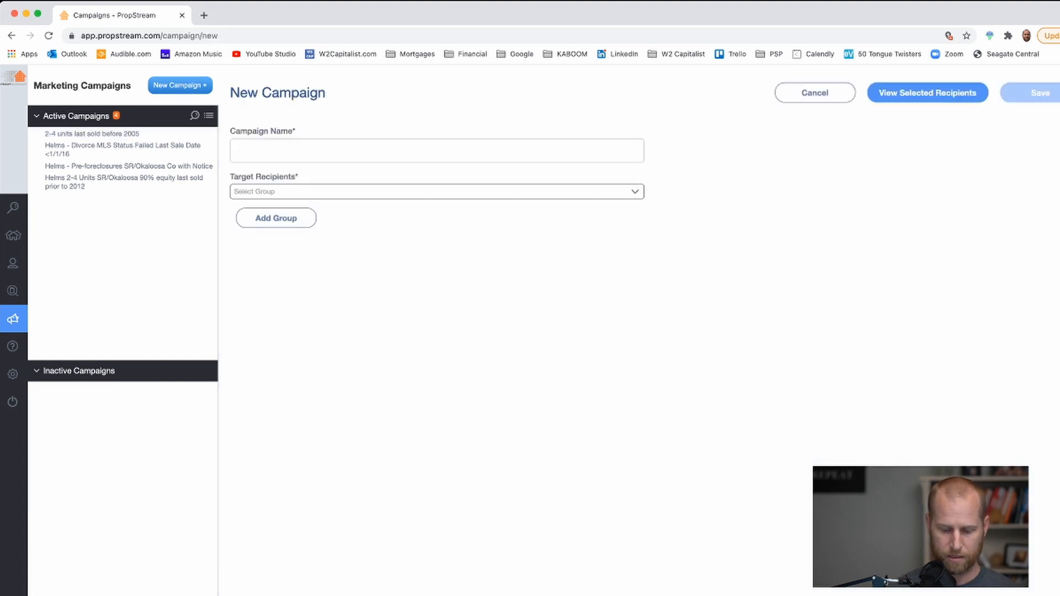
type("Motivated")
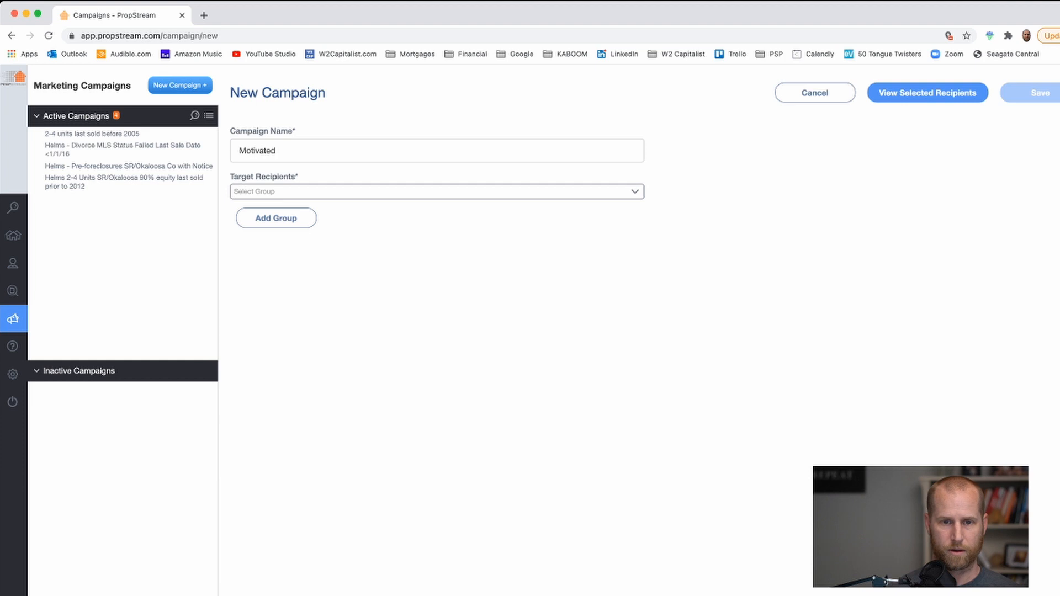
key("Down")
key("Return")
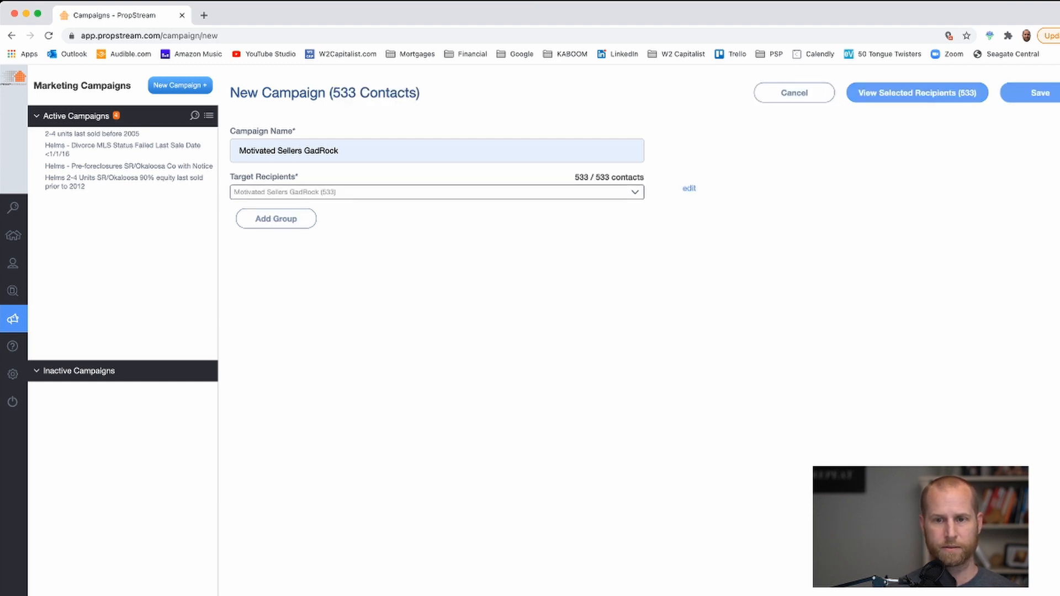
- Save the new campaign with only the one recipient group and go to its campaign dashboard
left_click(276, 219)
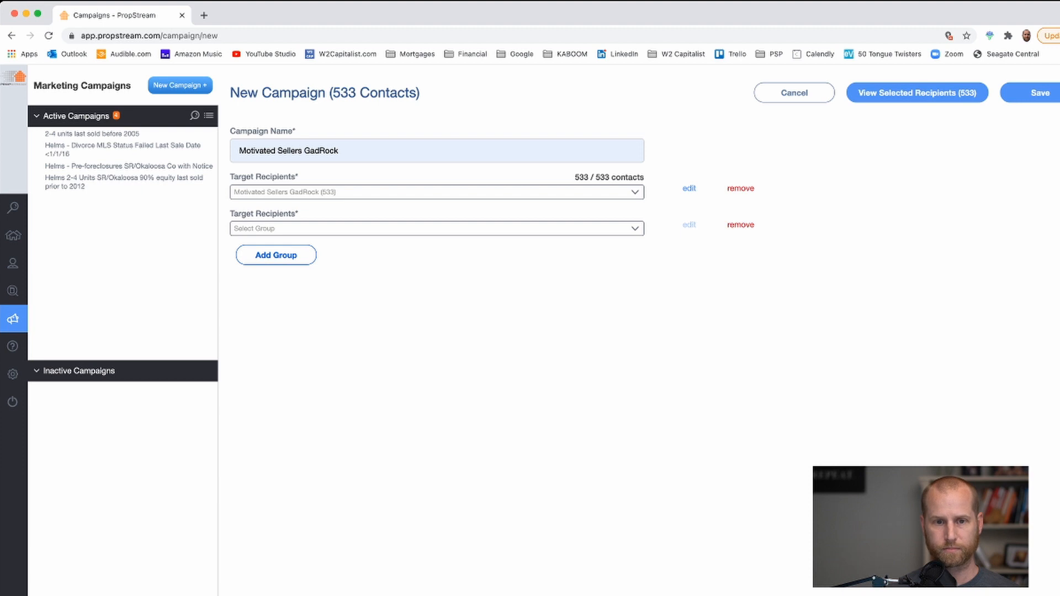
left_click(741, 225)
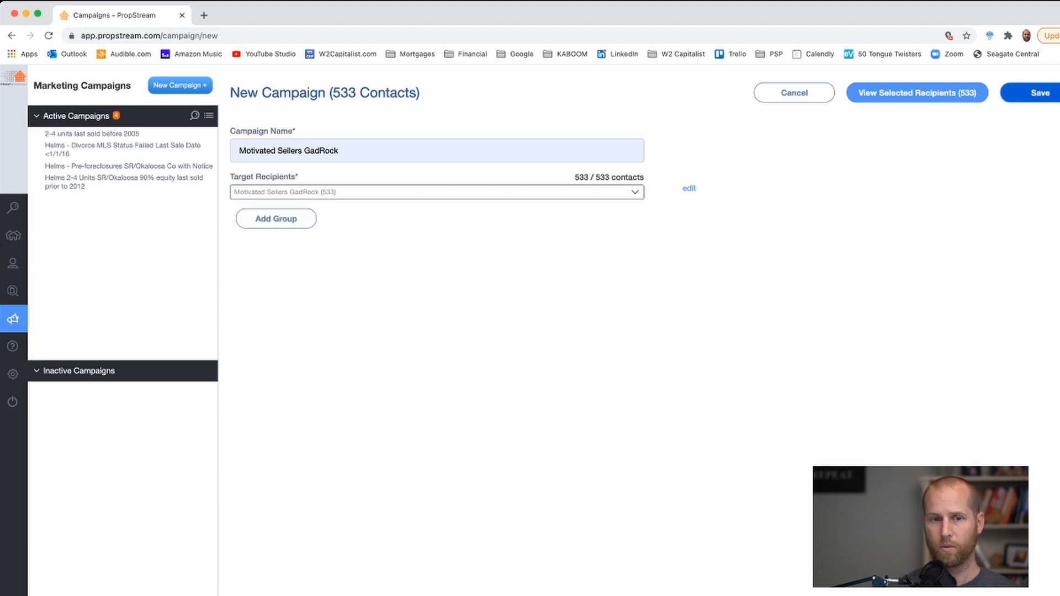
left_click(1033, 93)
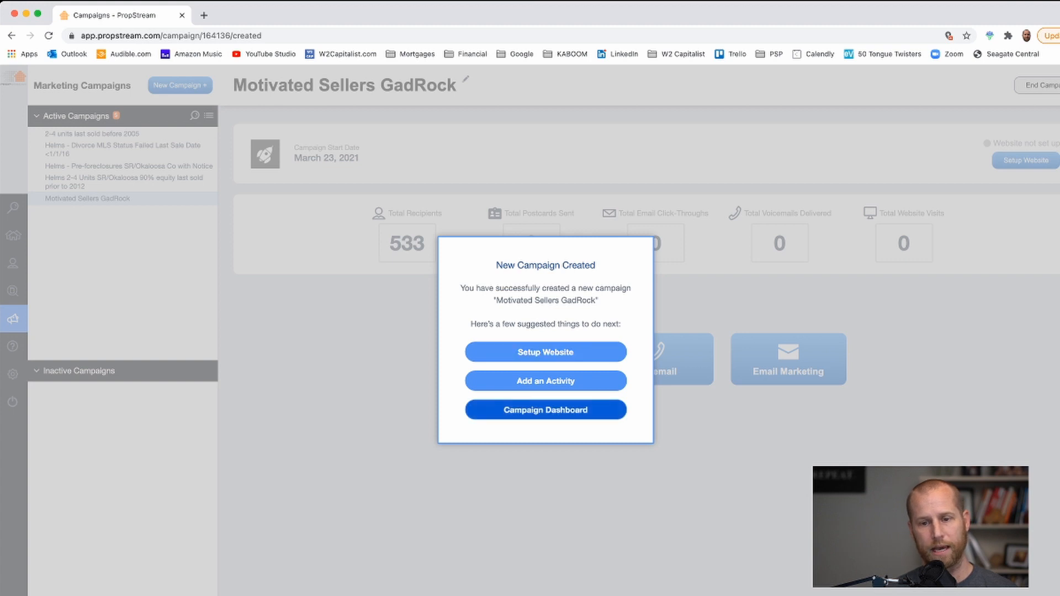
left_click(545, 410)
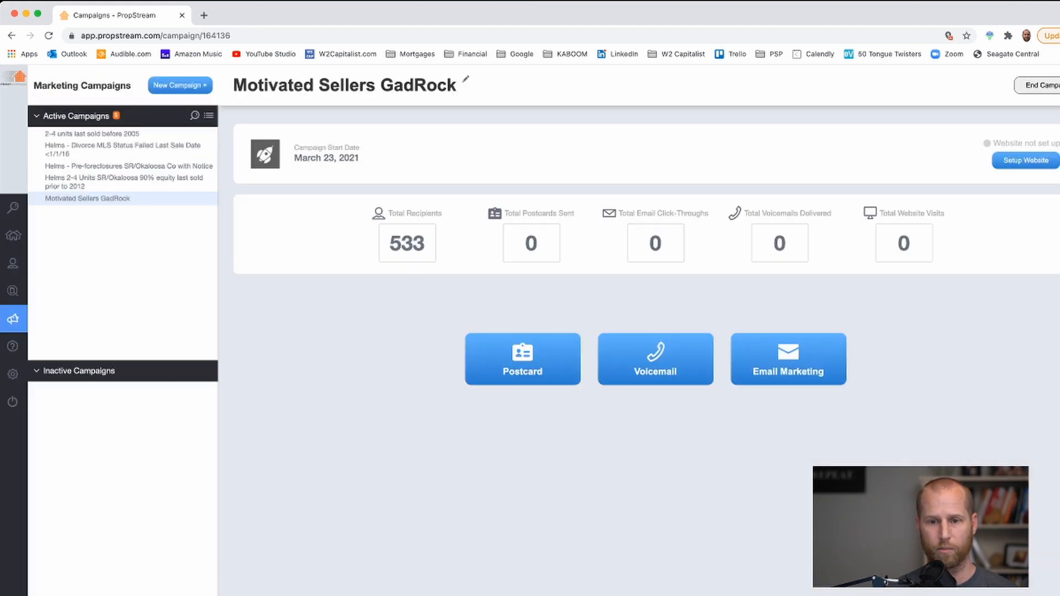
- Add a 4.25"x6" postcard to the campaign from a pre-defined template, using the Investor - Cash Offer - 11 design
left_click(523, 359)
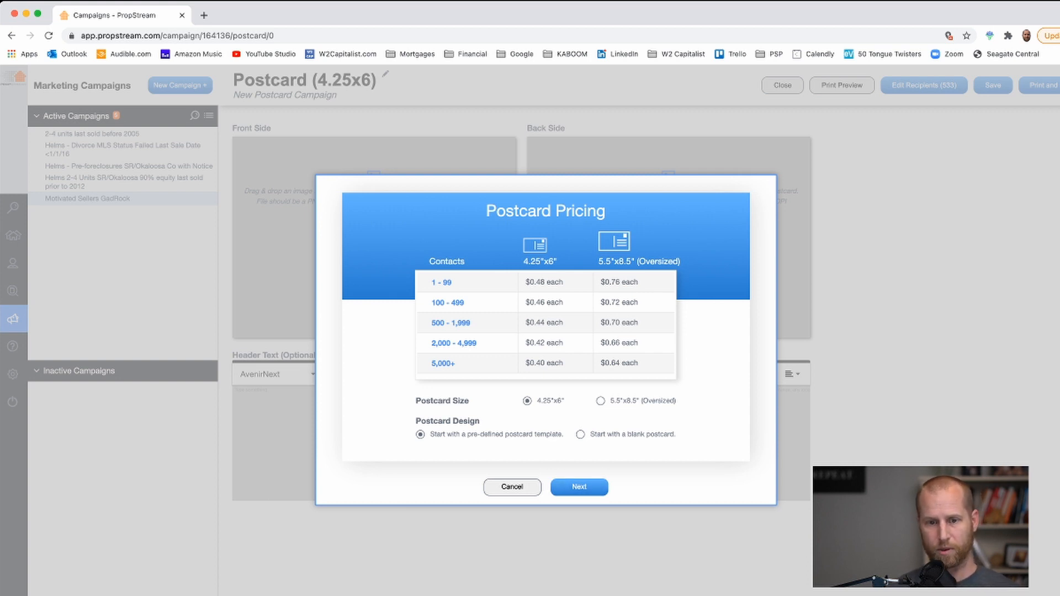
left_click(580, 487)
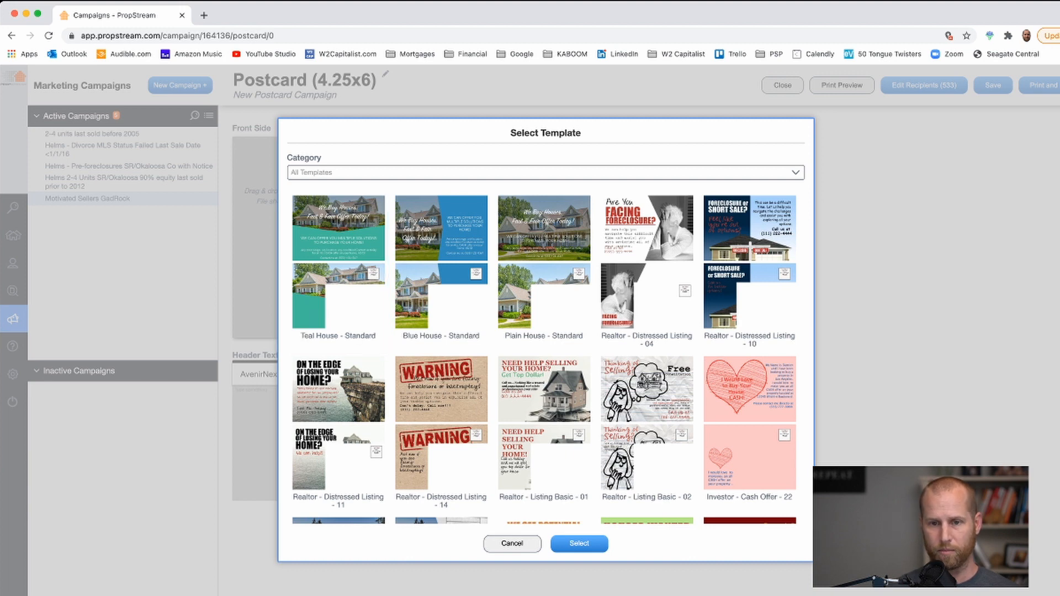
scroll(548, 358, "down", 5)
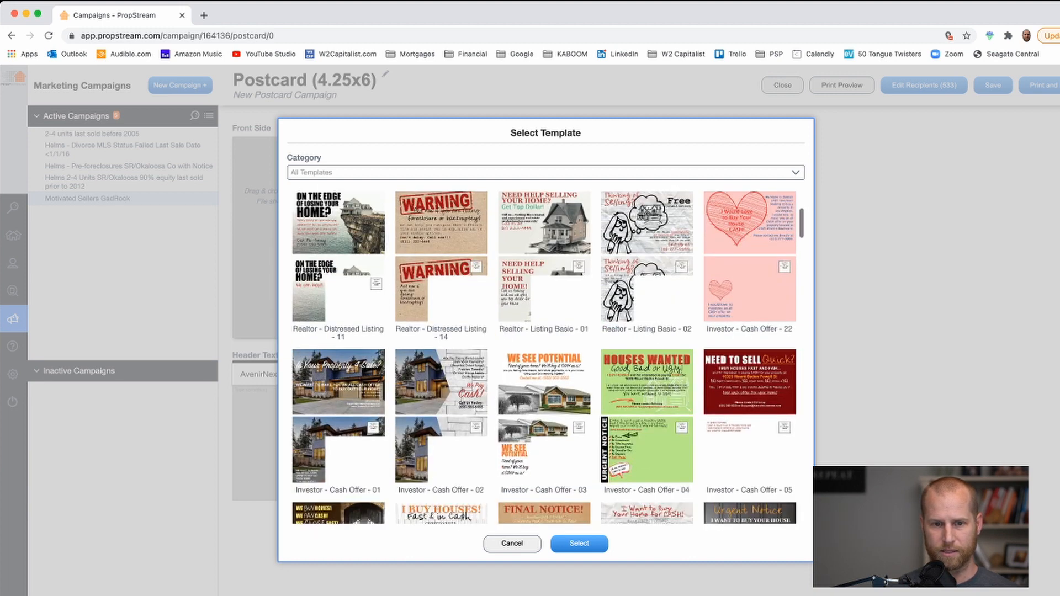
scroll(544, 357, "up", 1)
scroll(544, 358, "down", 5)
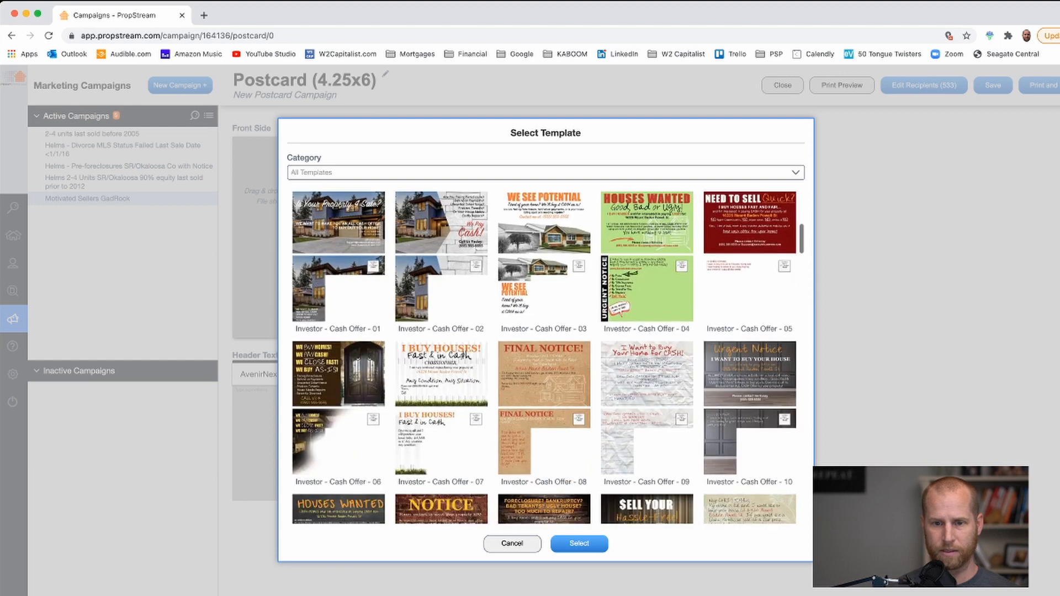
scroll(548, 357, "down", 5)
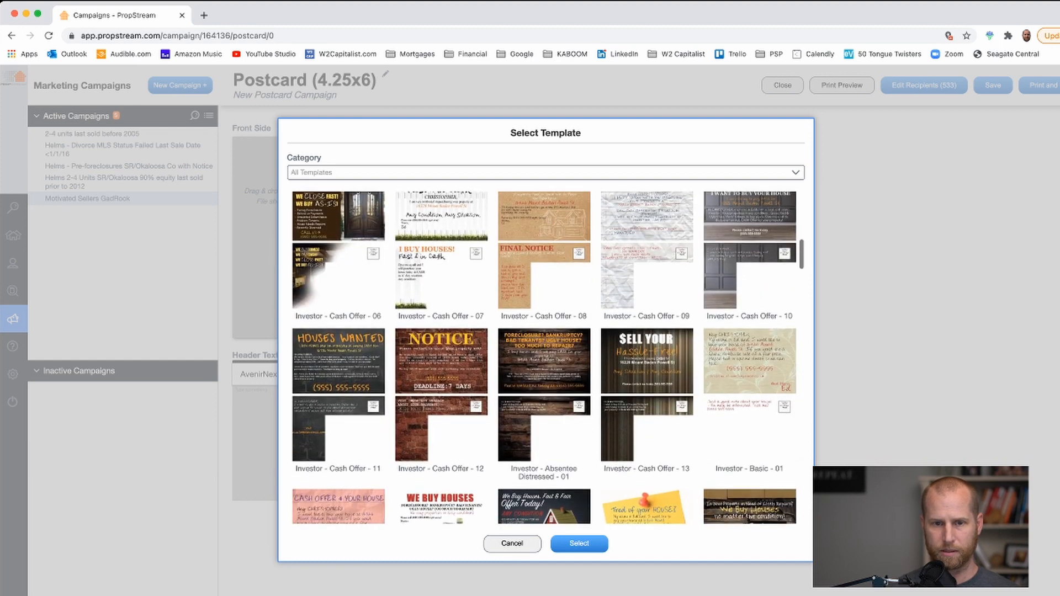
scroll(544, 358, "down", 3)
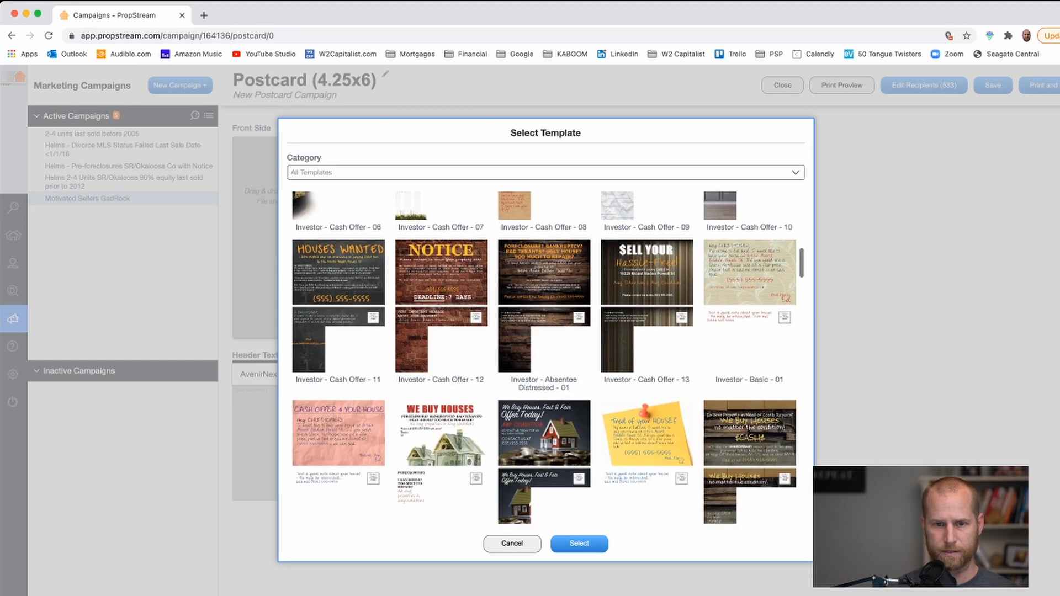
left_click(338, 307)
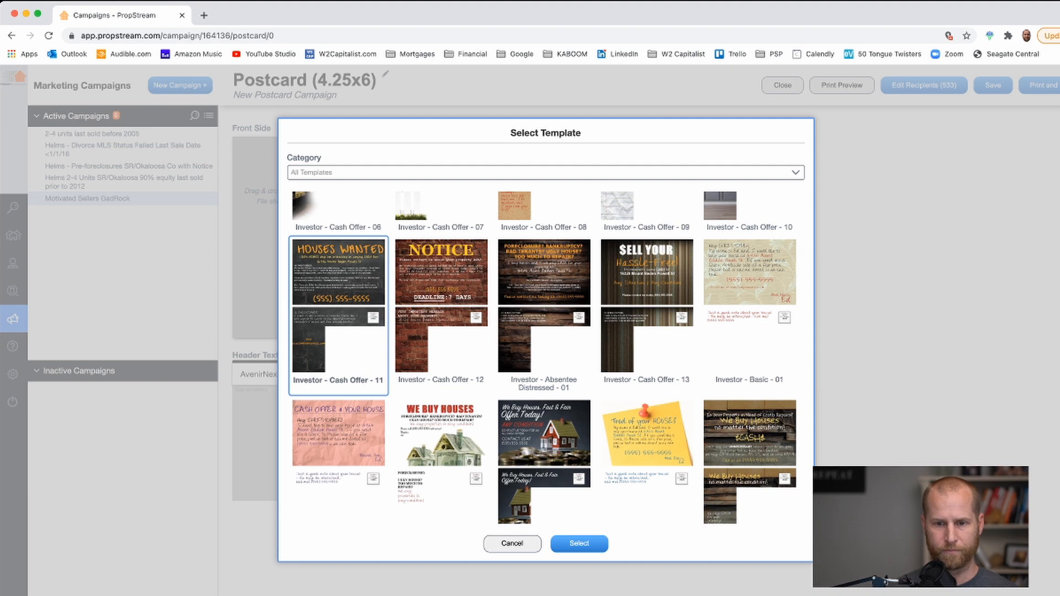
left_click(579, 544)
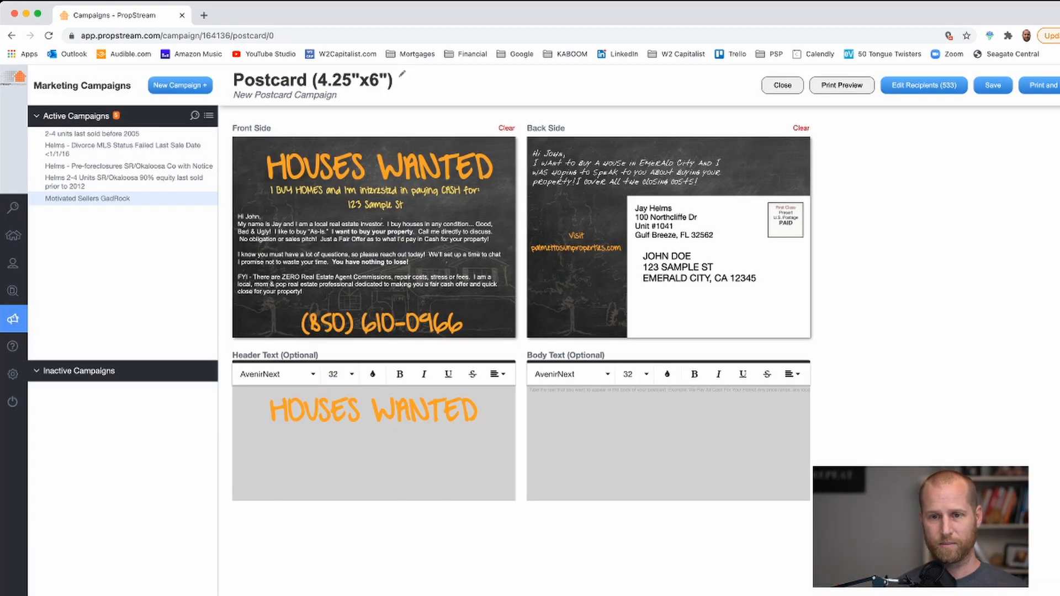
- Examine the postcard's back side in the advanced postcard editor, then return to the postcard overview
mouse_move(668, 238)
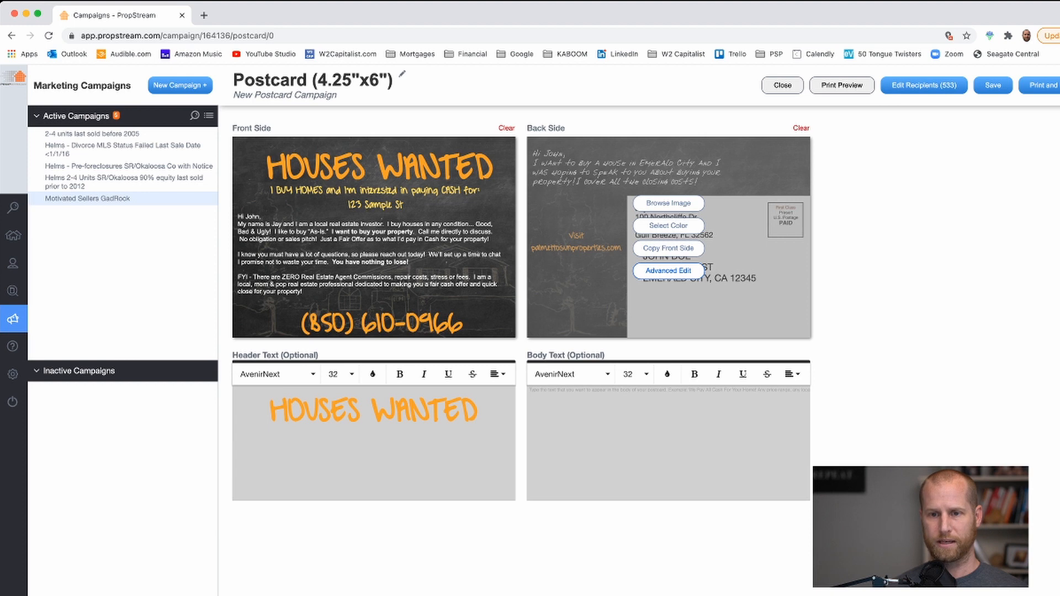
left_click(669, 270)
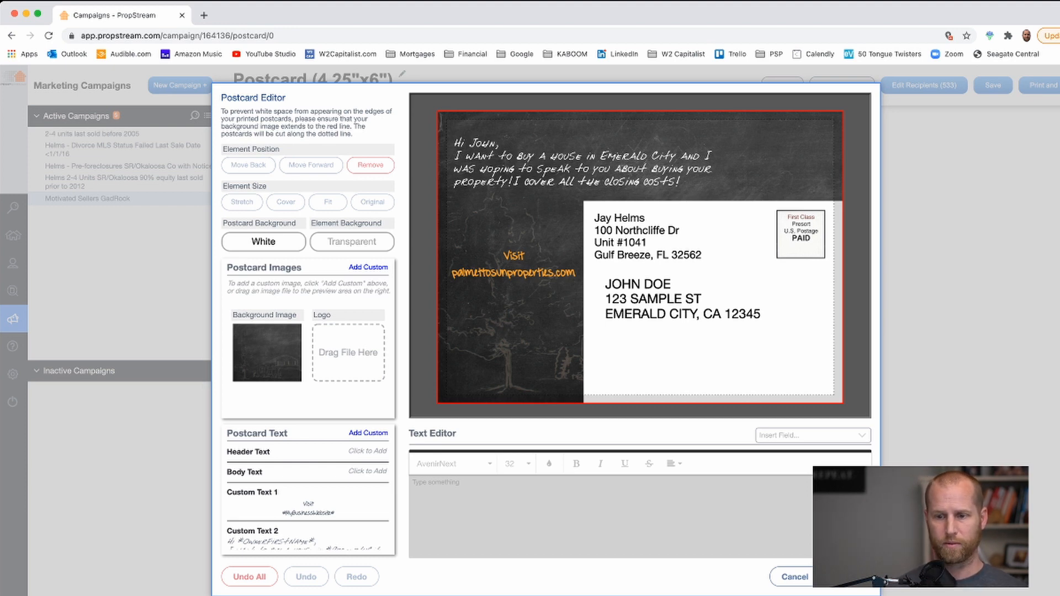
left_click(848, 577)
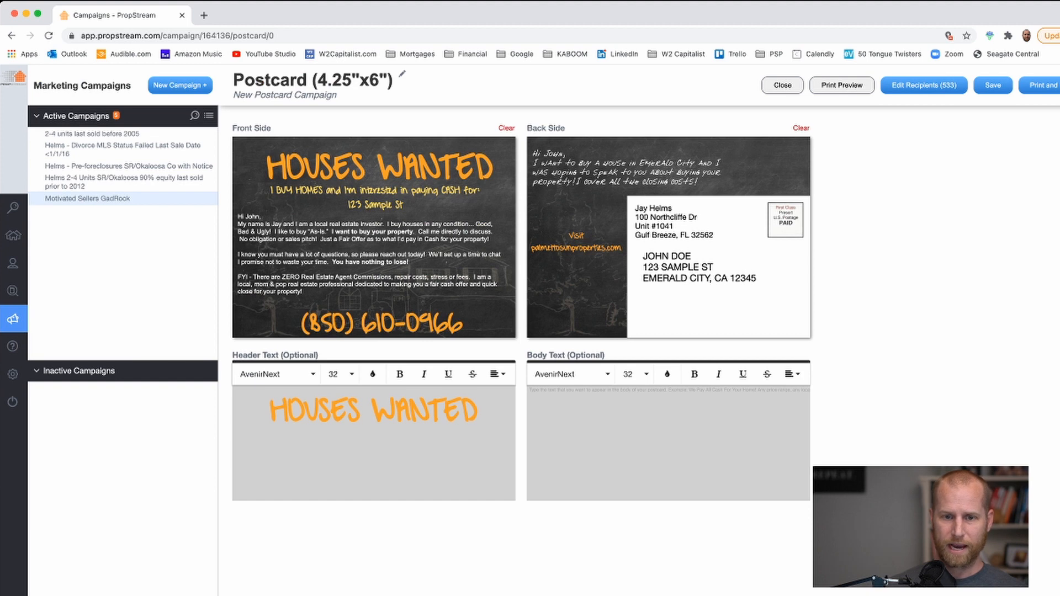
left_click(369, 271)
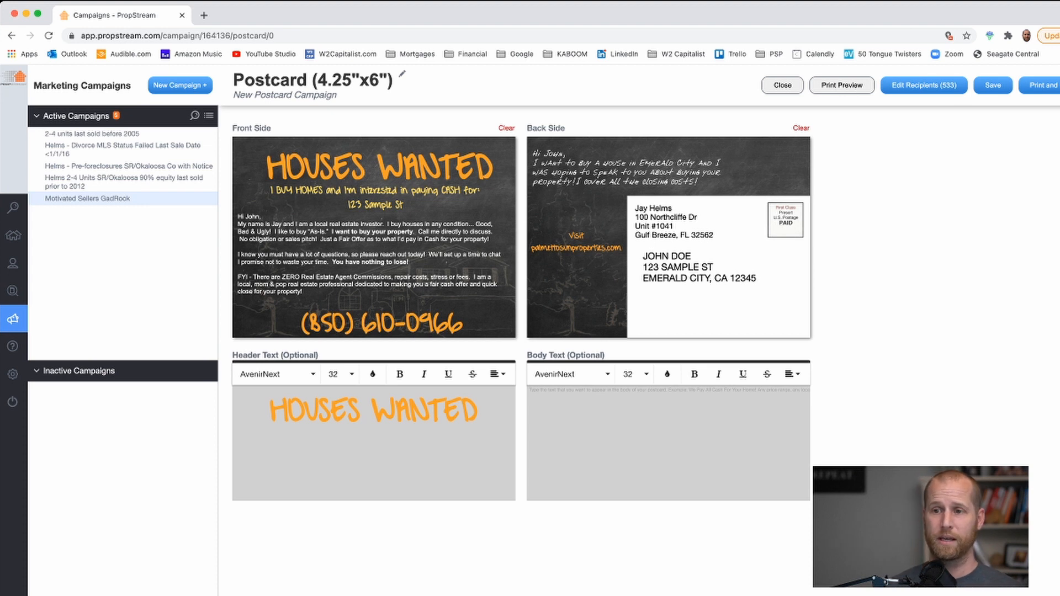
- Name the postcard Motivated Sellers GadRock in the print-and-mail settings, save it as a reusable template, and leave the order unplaced
left_click(1043, 86)
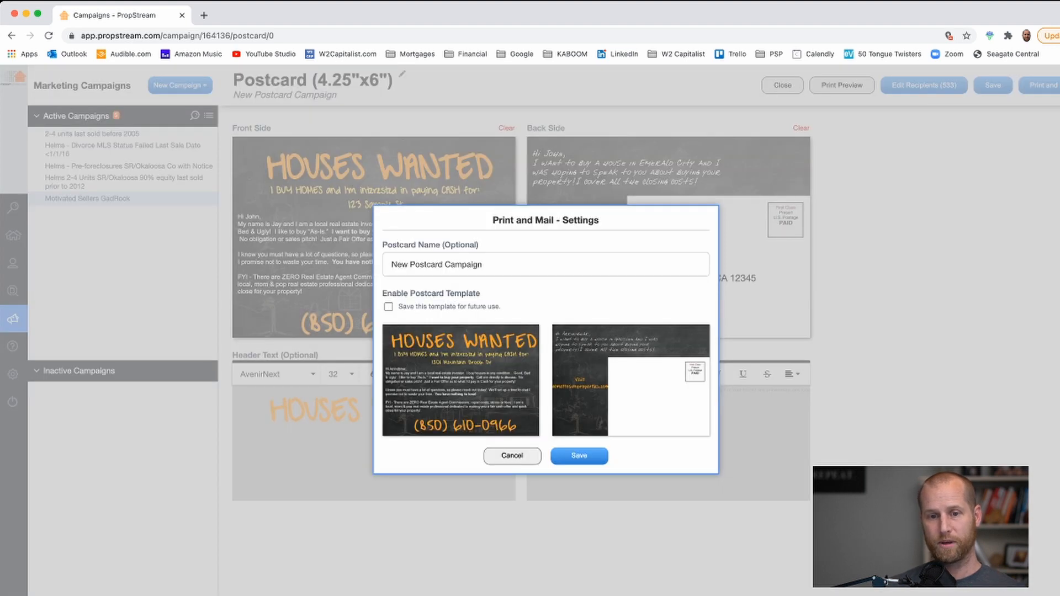
key("super+a")
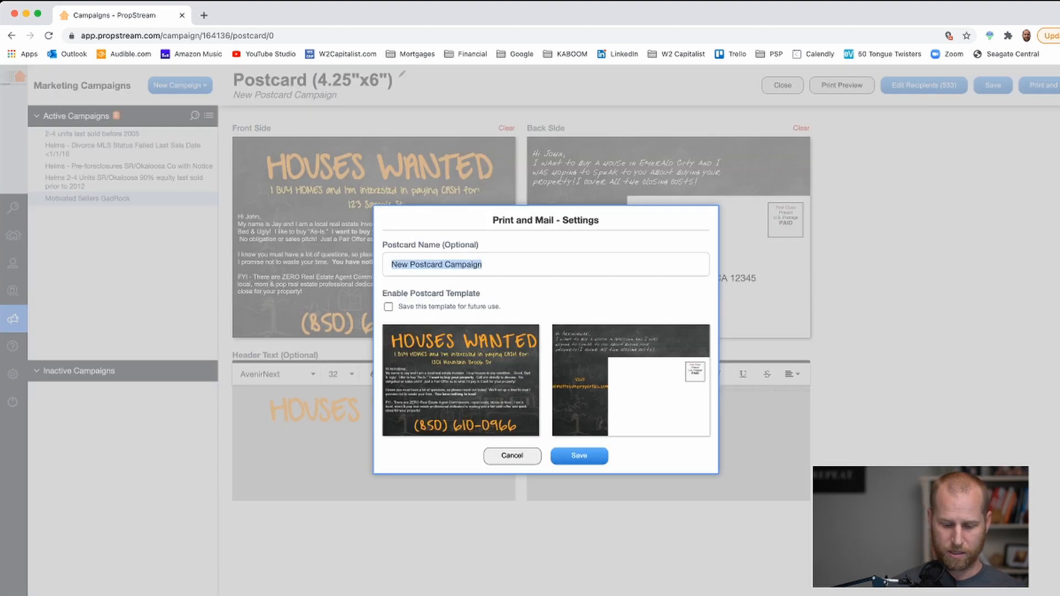
type("Moti")
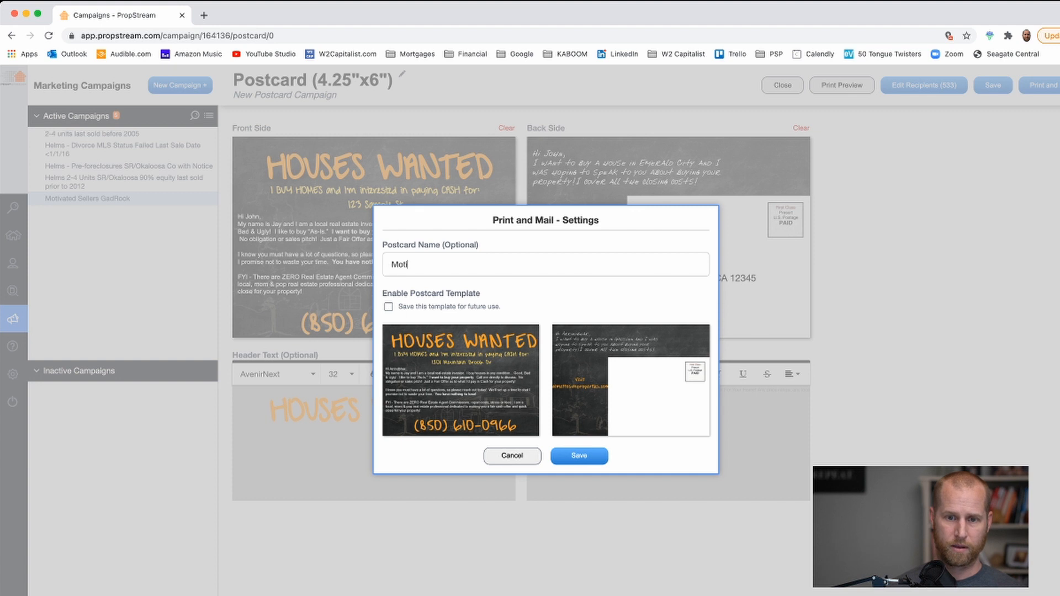
type("vated Sellers GadRock")
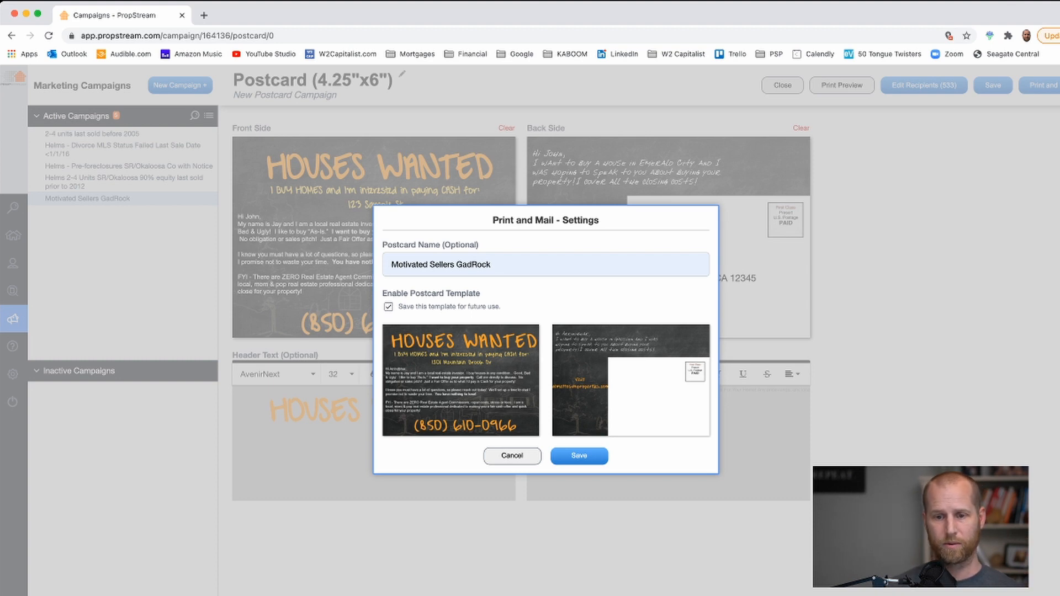
left_click(579, 455)
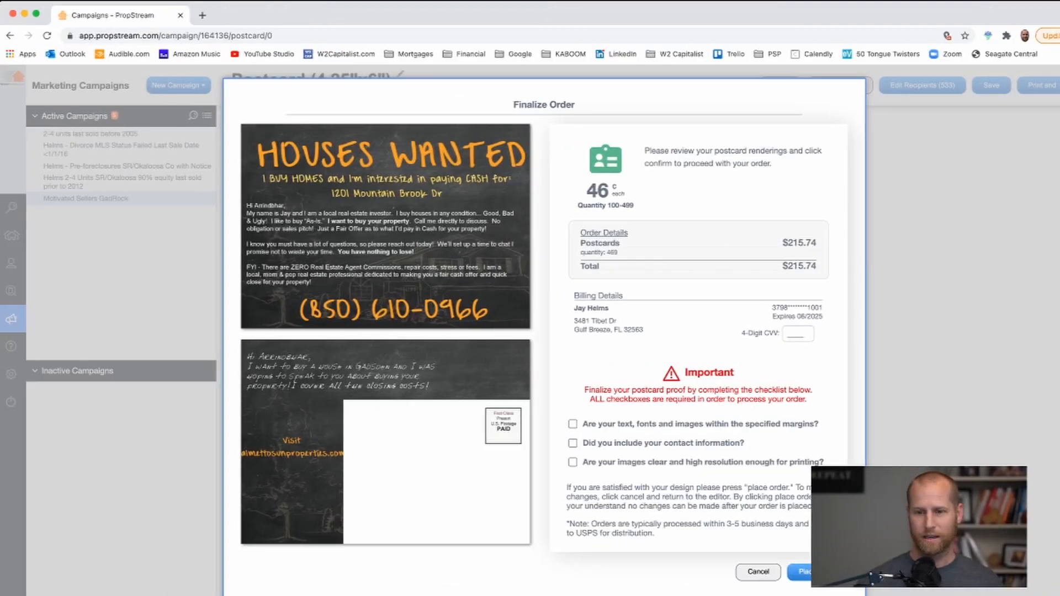
key("Escape")
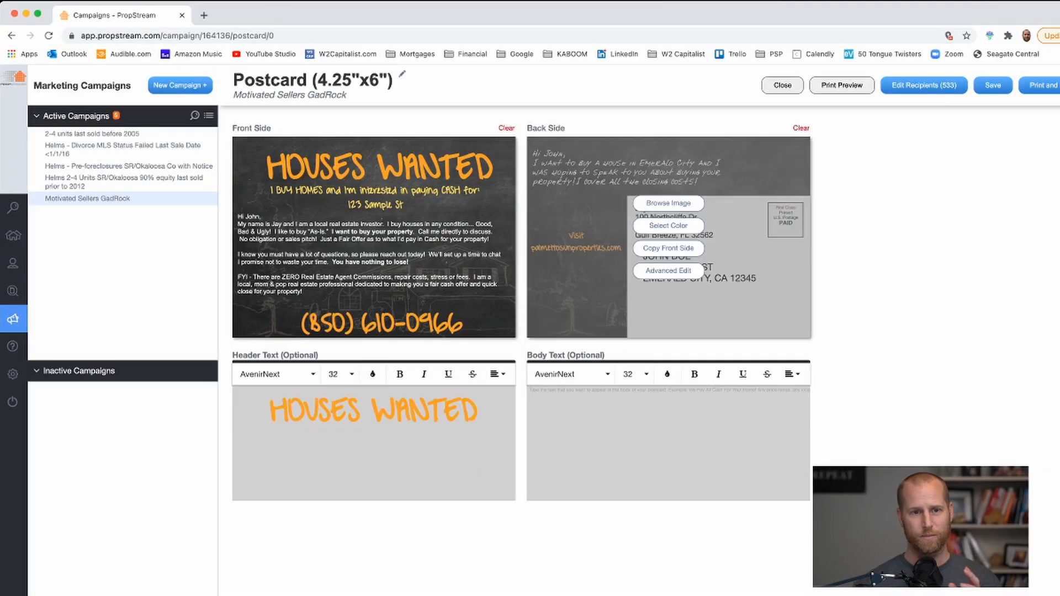
- Return to the Gadsden, AL property search and change the property type filter from Single Family to Multi-Family 2-4
mouse_move(381, 248)
left_click(13, 207)
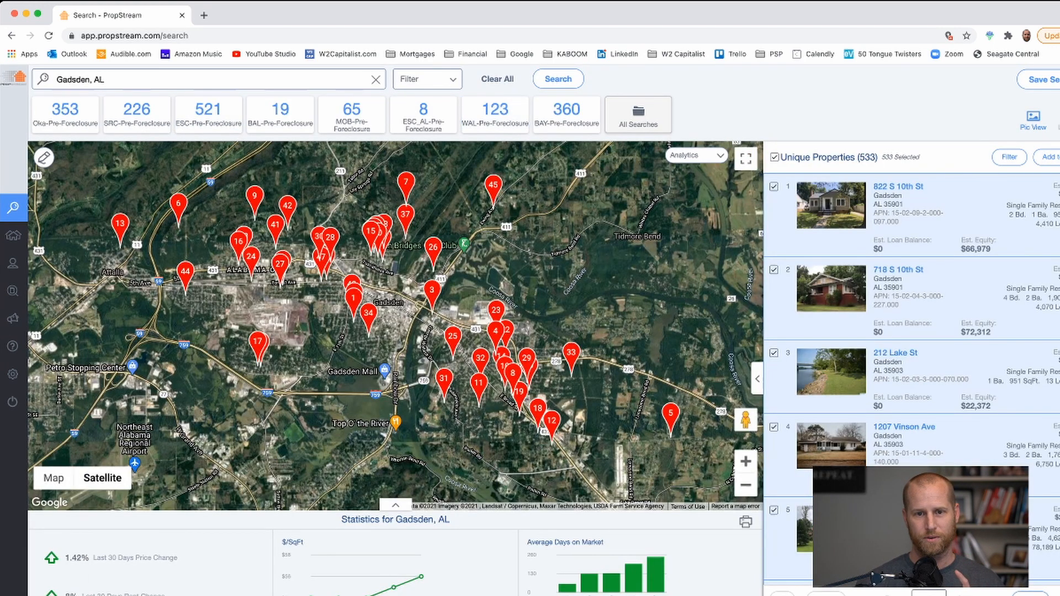
left_click(427, 79)
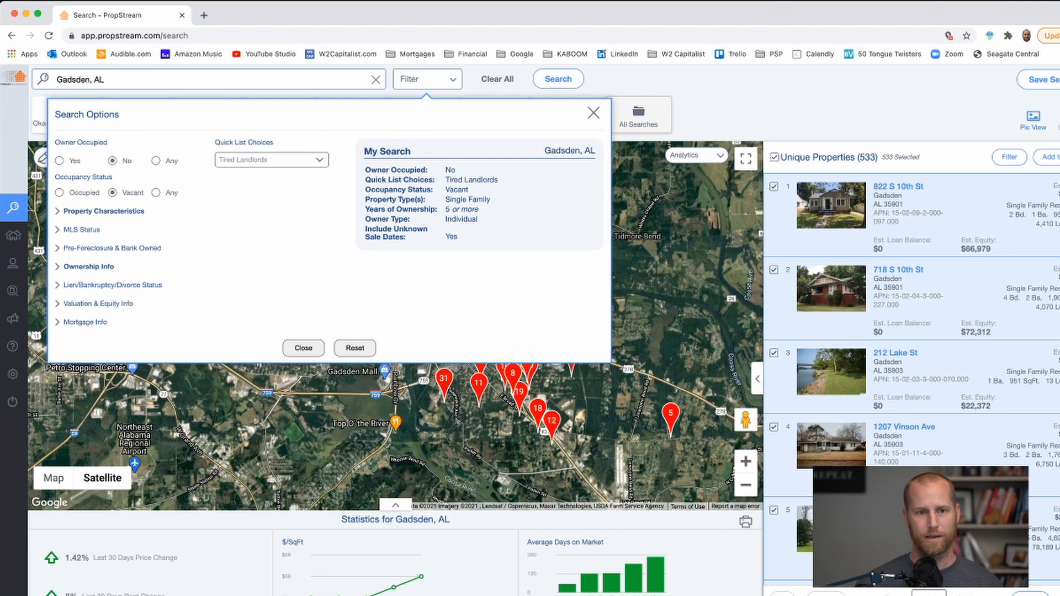
left_click(103, 212)
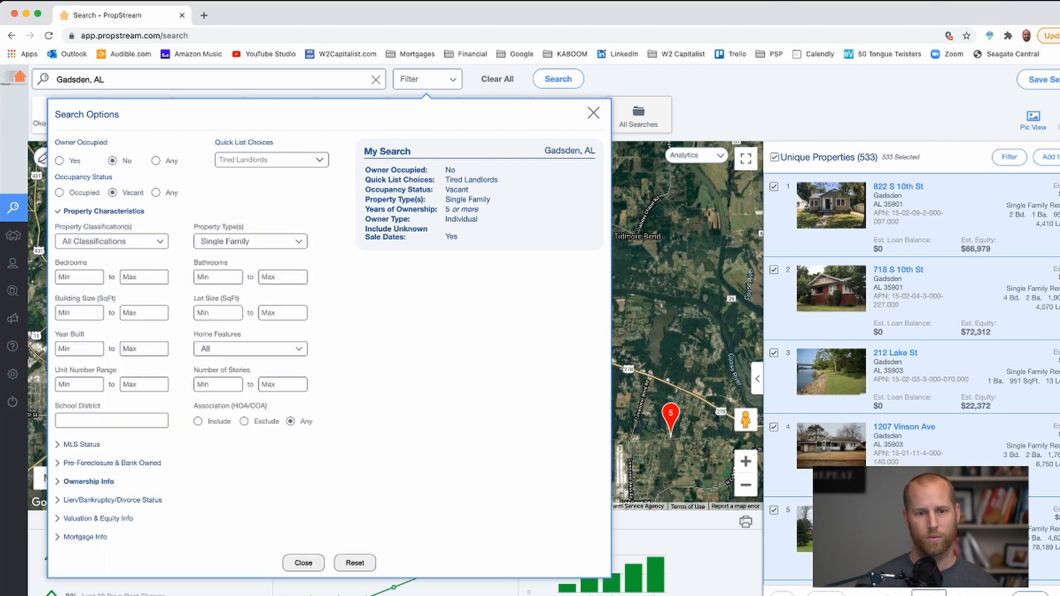
left_click(250, 242)
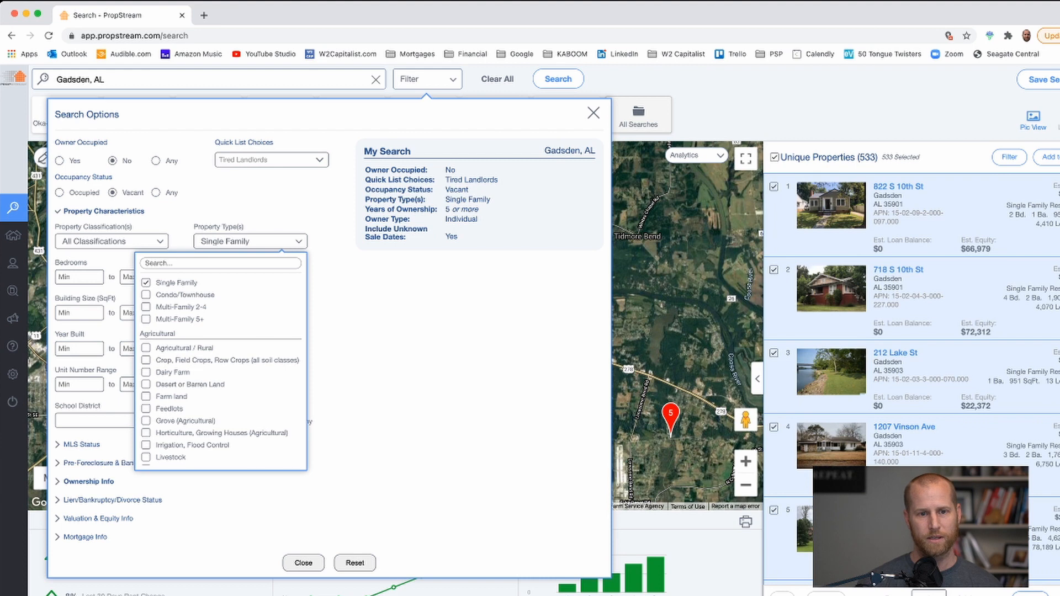
left_click(146, 307)
left_click(146, 283)
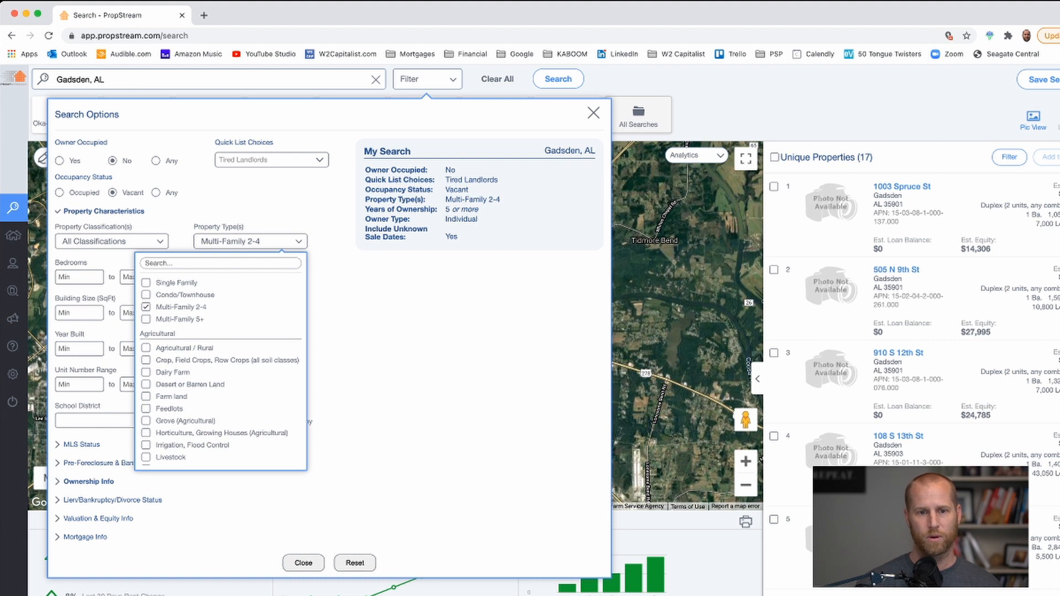
key("Escape")
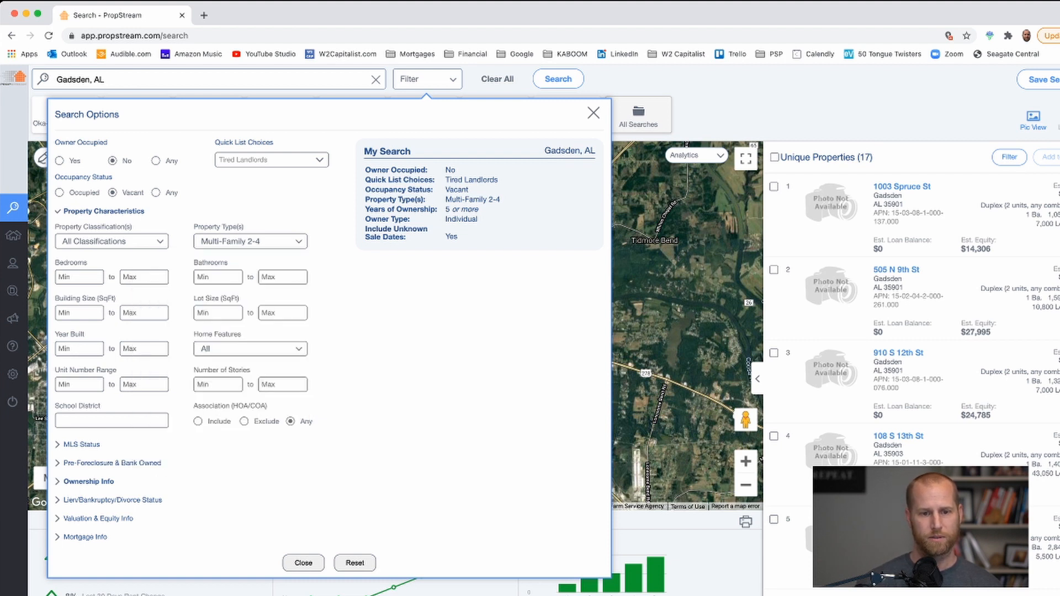
- Add Corporate to the owner types in the ownership filters, alongside Individual
left_click(89, 482)
left_click(265, 297)
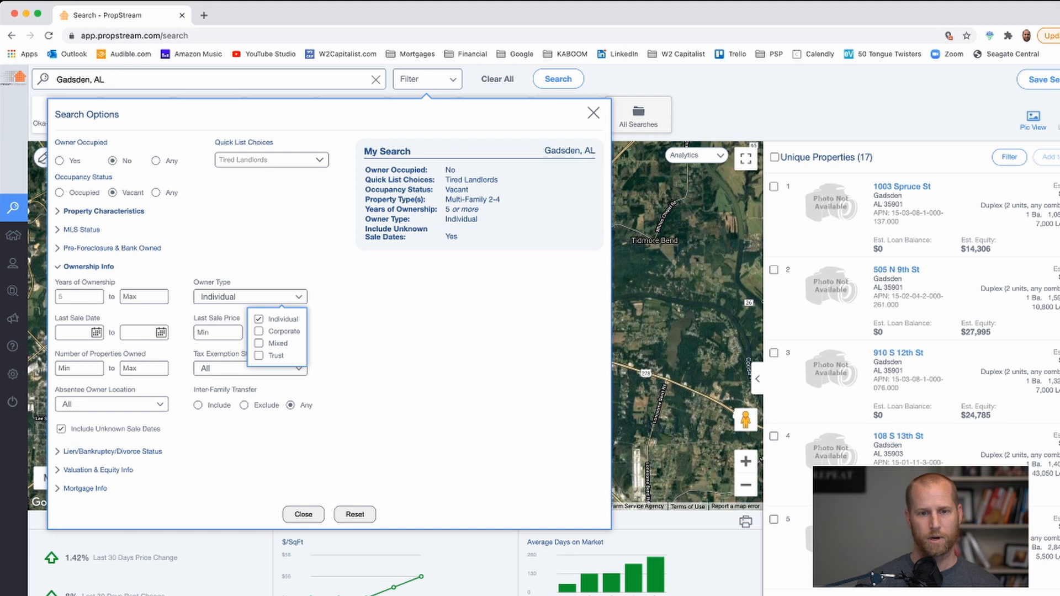
left_click(259, 331)
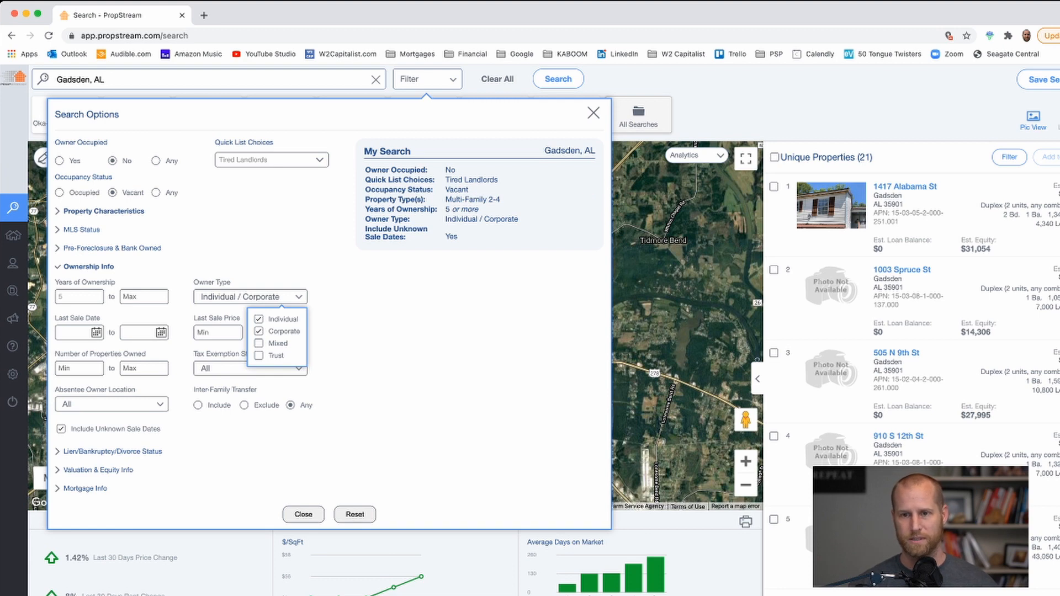
- Change the occupancy status filter from Vacant to Occupied, keeping Tired Landlords as the quick list choice
left_click(593, 113)
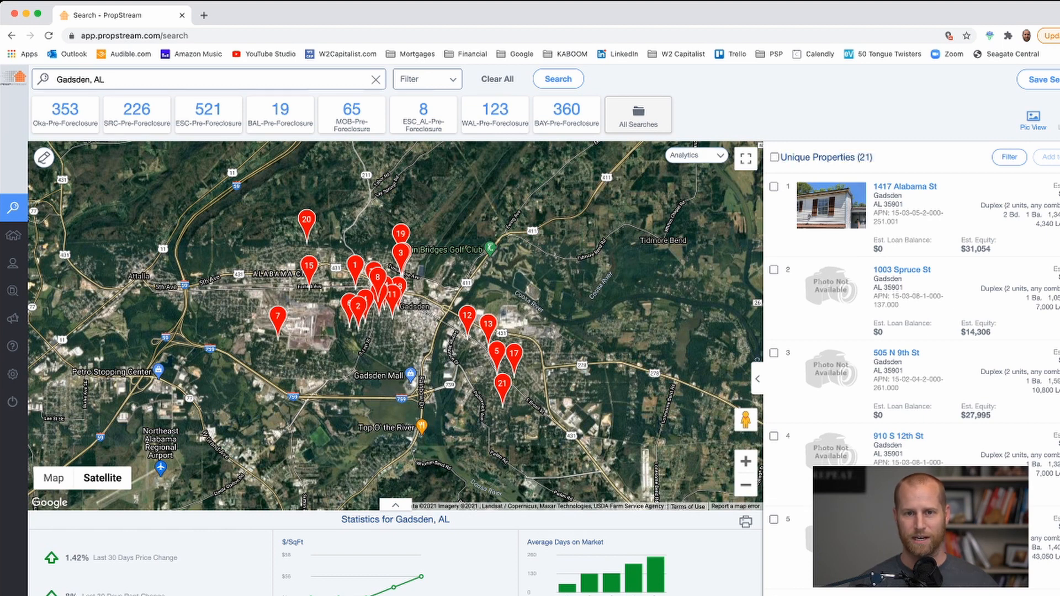
left_click(427, 80)
left_click(589, 180)
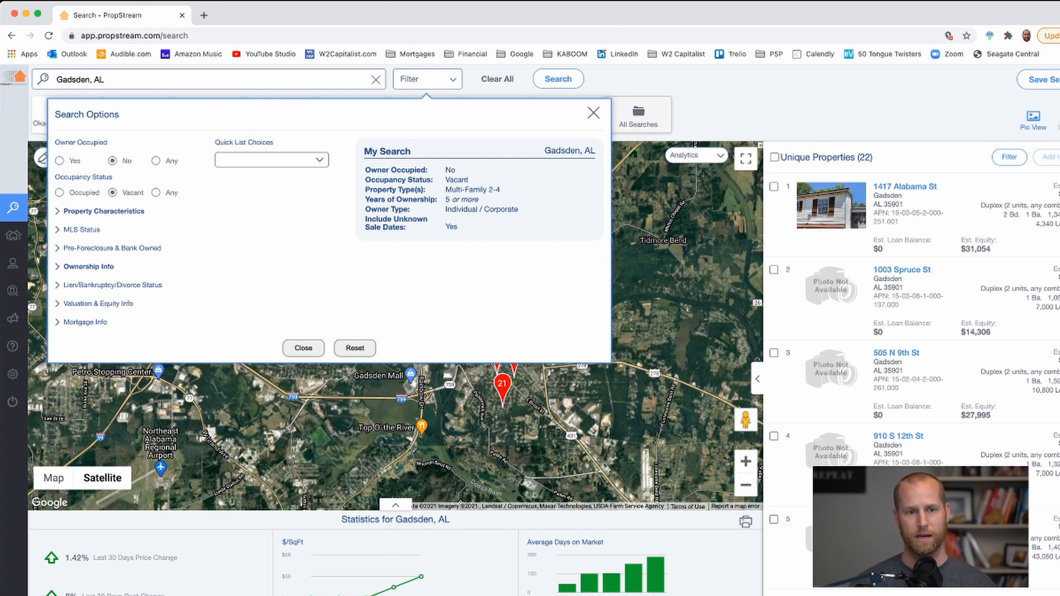
left_click(60, 192)
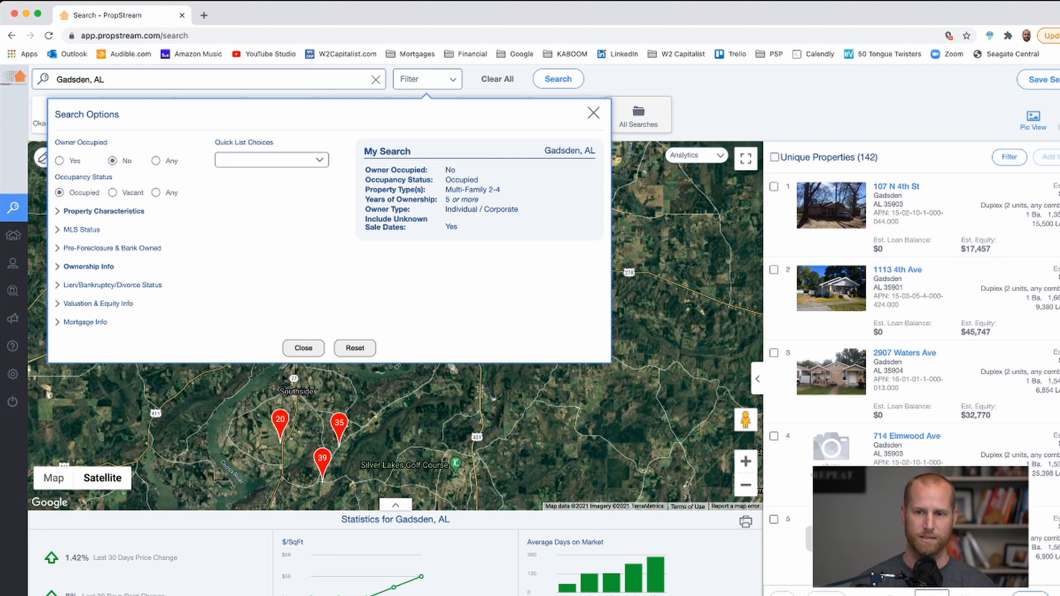
left_click(272, 160)
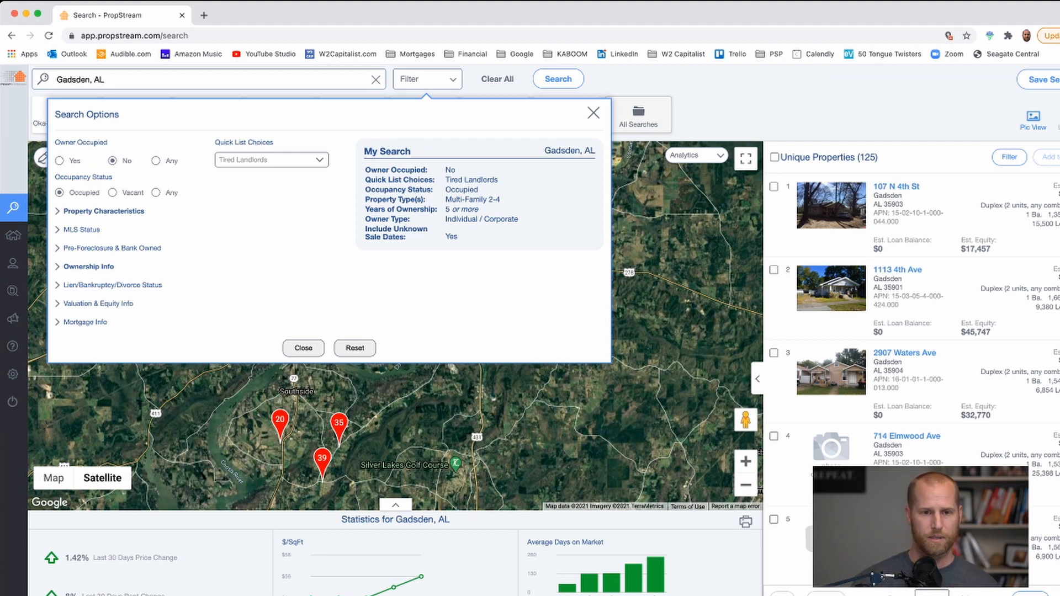
- Remove Corporate from the owner types in the ownership filters and set the minimum number of properties owned to 3
left_click(89, 266)
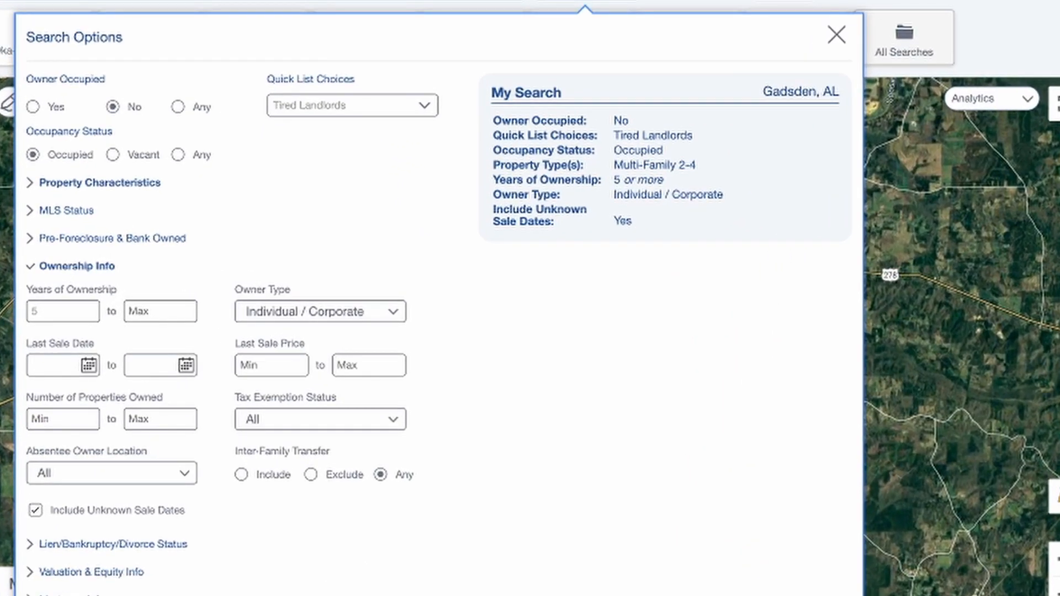
left_click(320, 312)
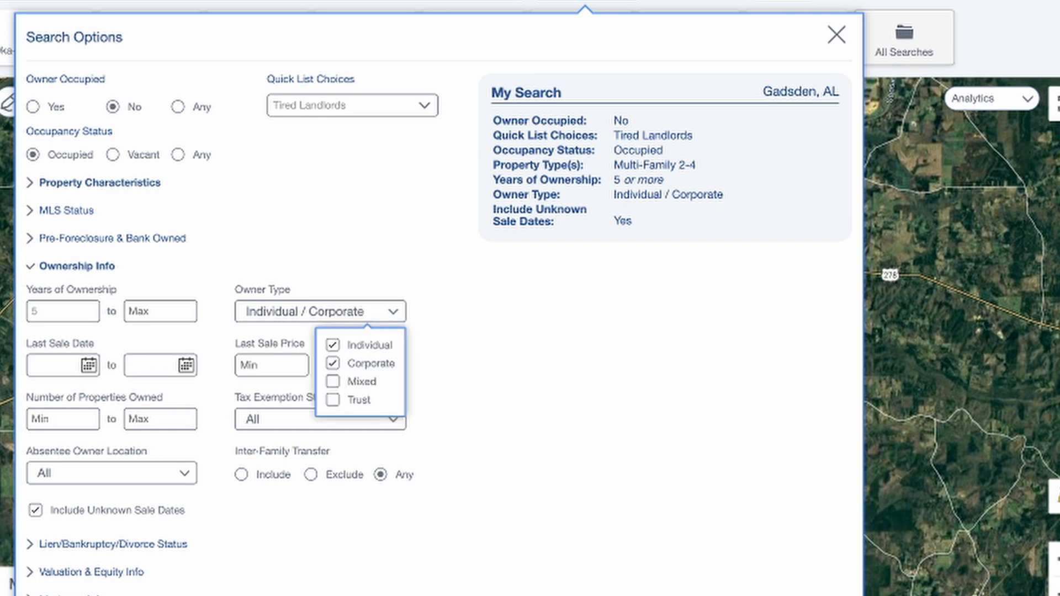
left_click(333, 363)
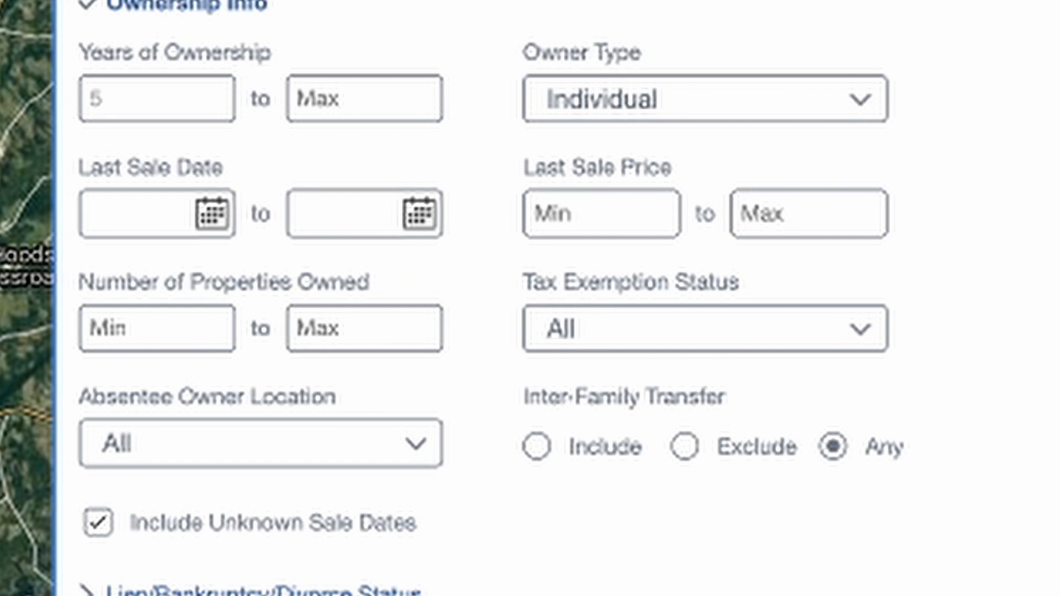
type("3")
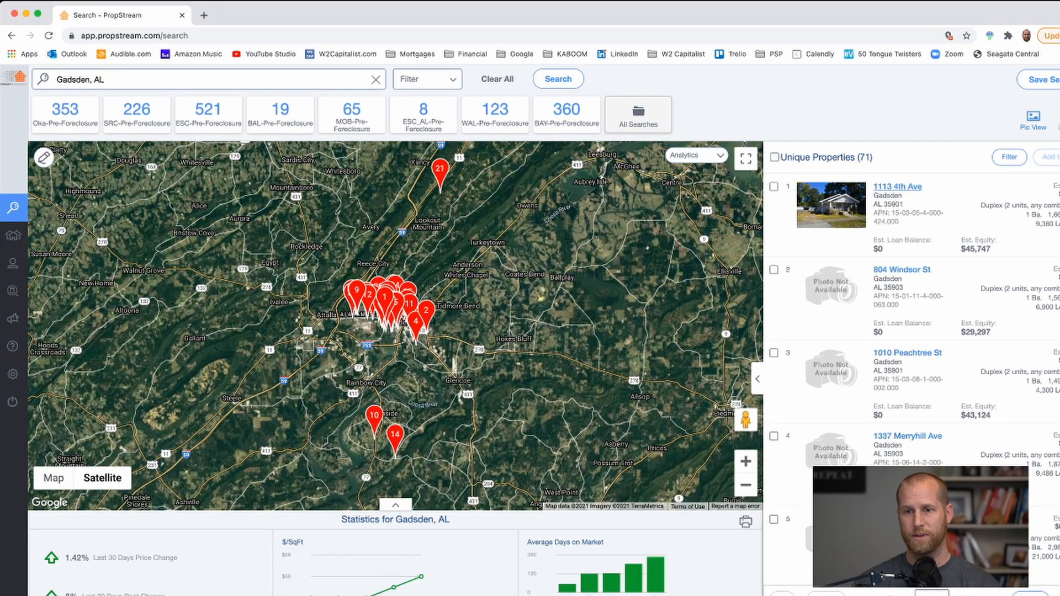
- Open the first property in the results and examine its owner's linked properties, including the portfolio's open loan amount and estimated value
left_click(898, 187)
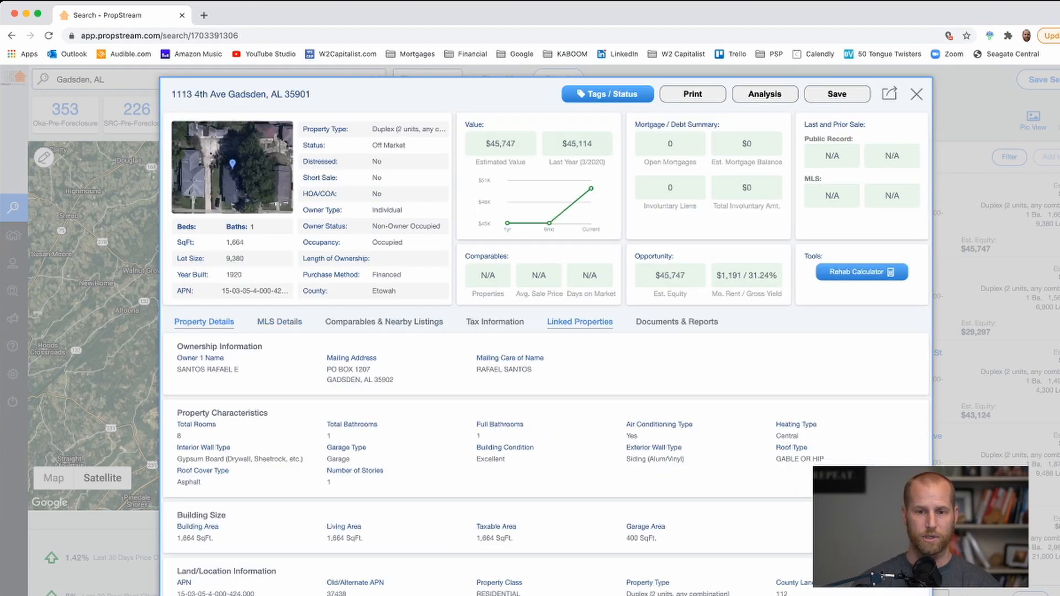
left_click(580, 321)
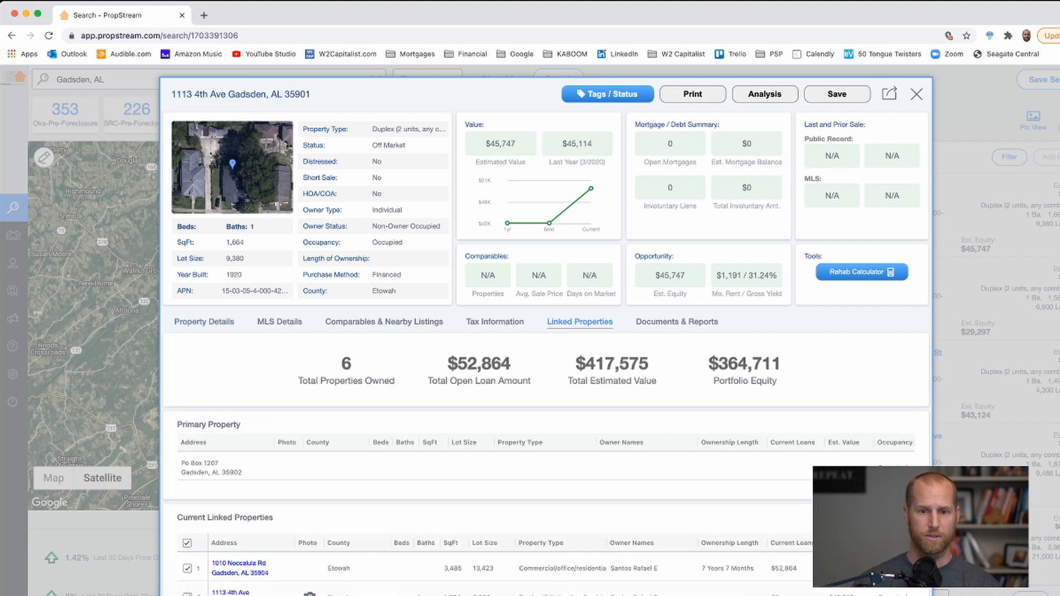
left_click_drag(418, 365, 513, 364)
left_click_drag(433, 381, 532, 381)
scroll(531, 381, "down", 2)
scroll(608, 331, "down", 2)
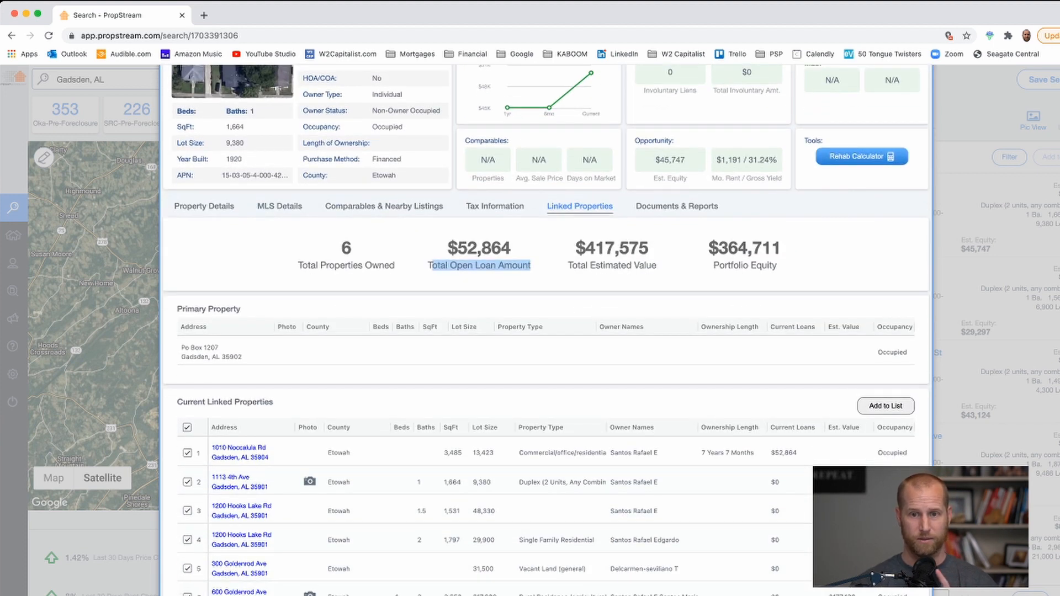
left_click_drag(578, 266, 646, 265)
scroll(608, 309, "down", 1)
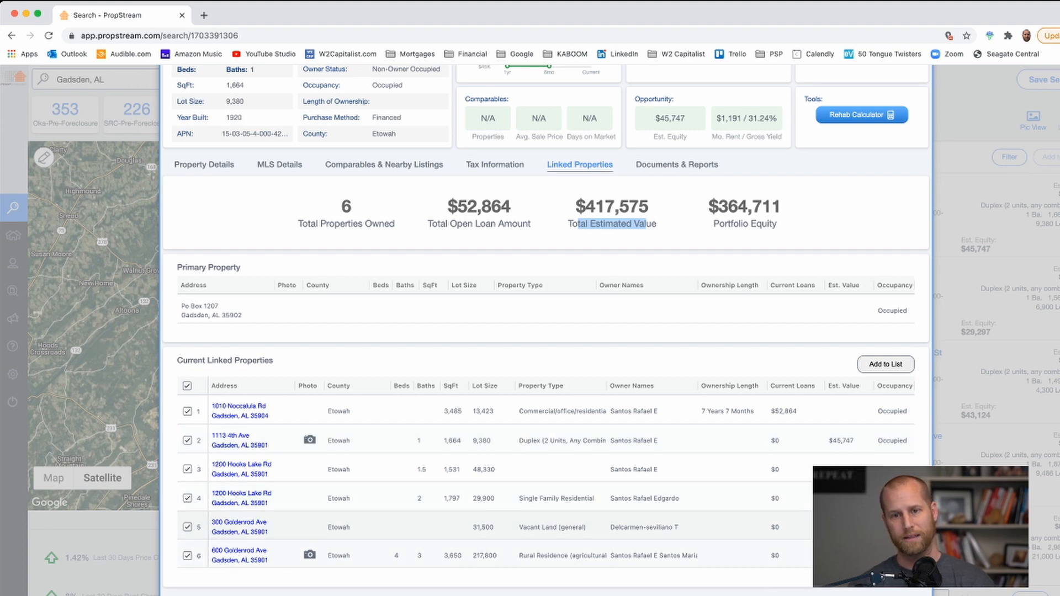
scroll(546, 331, "up", 4)
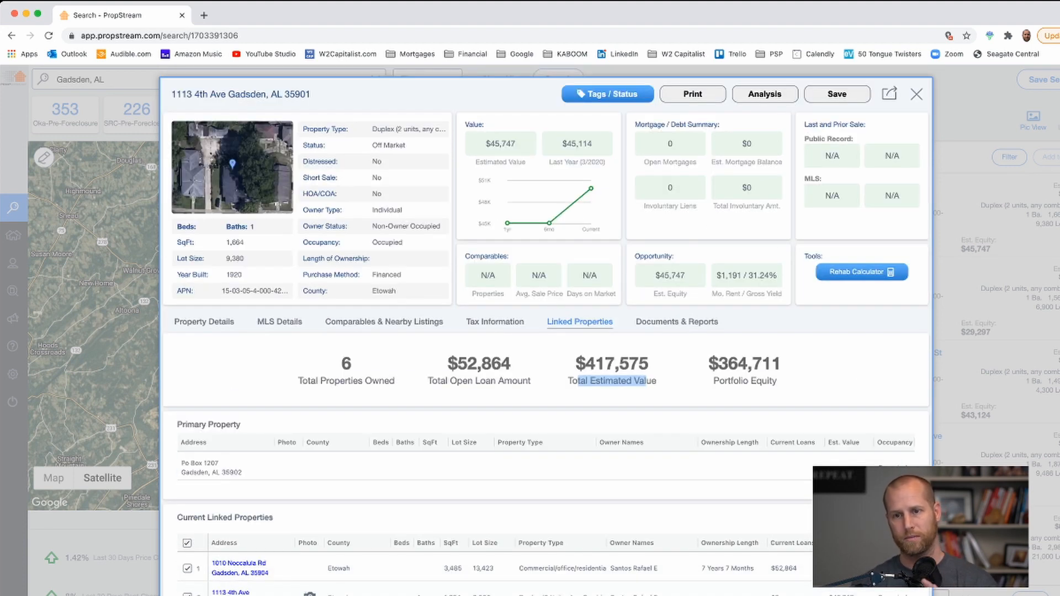
scroll(547, 332, "down", 1)
scroll(547, 332, "down", 1)
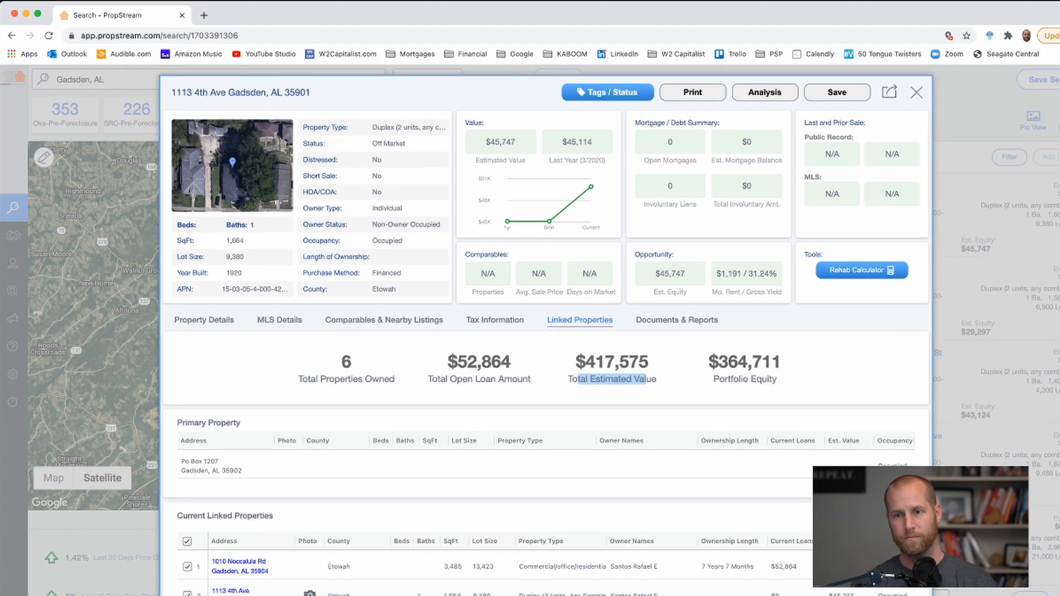